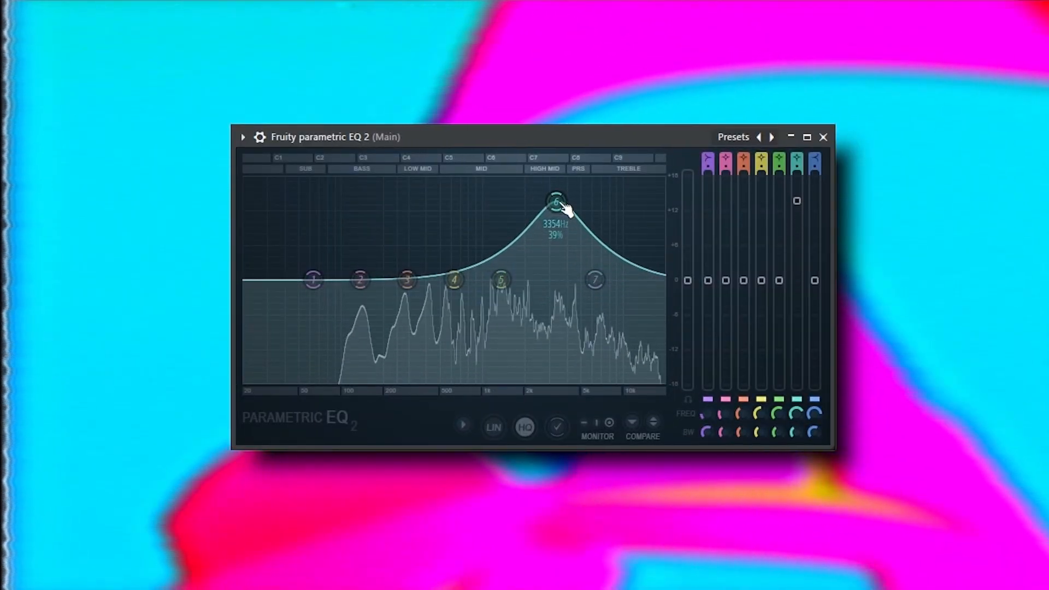
scroll(562, 211, up, 3)
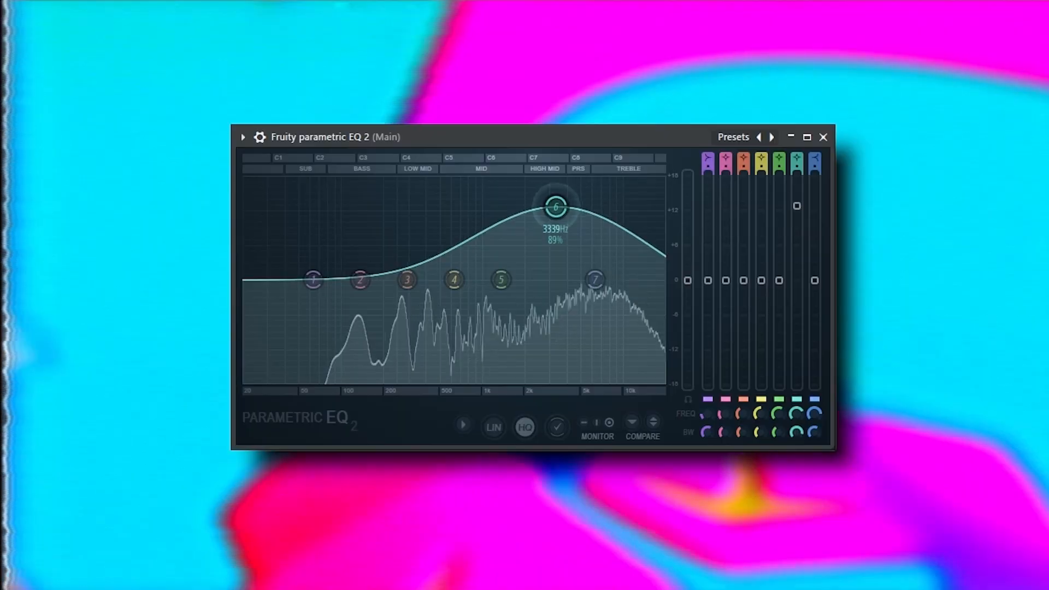
Step: Raise band 6 into a wide high-mid boost centred around 4 kHz
drag(562, 220, 569, 227)
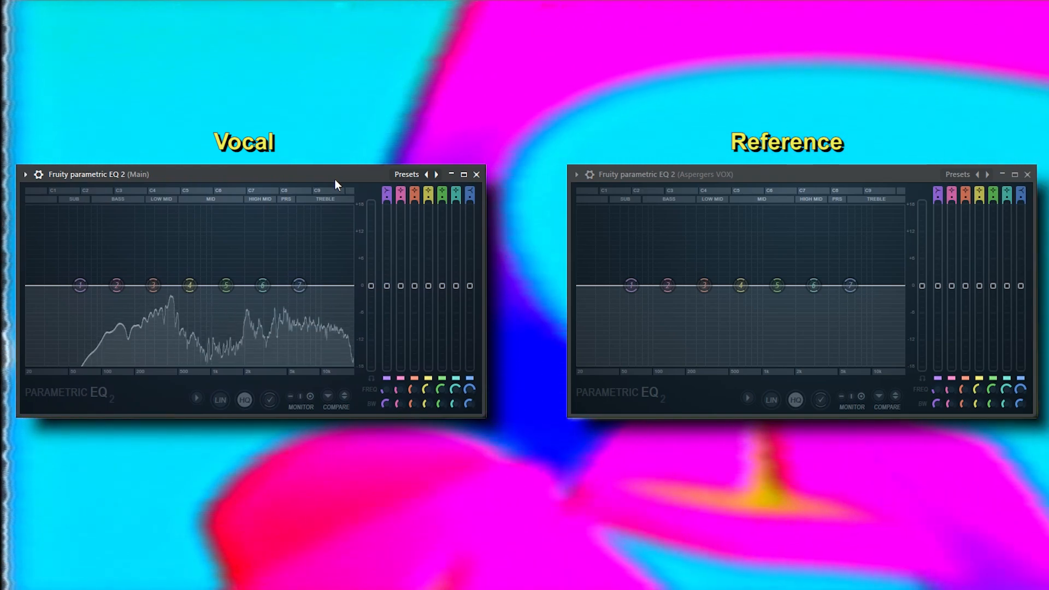
mouse_move(593, 279)
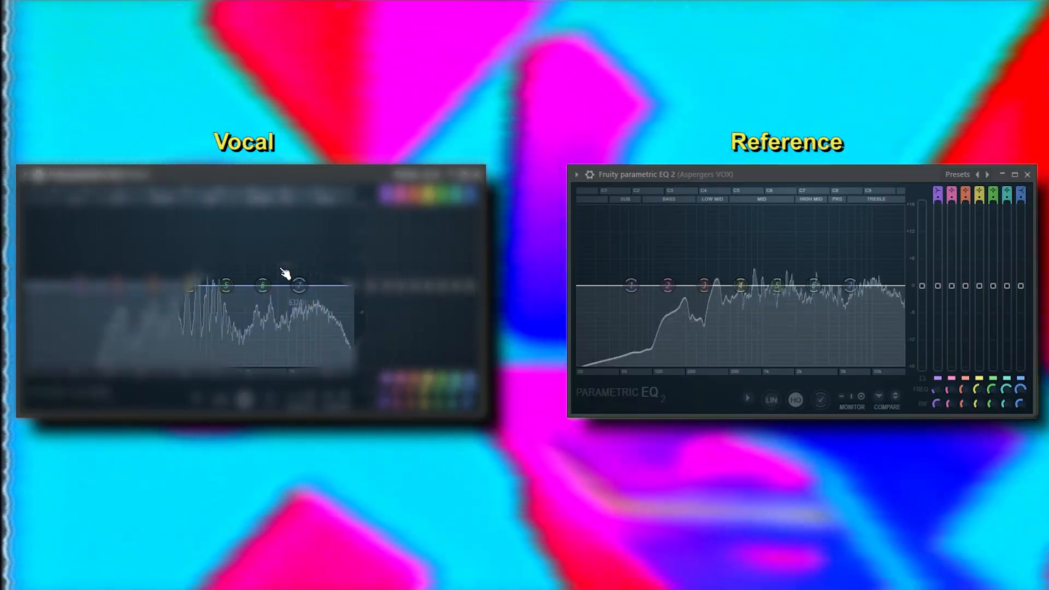
Step: Add a presence boost around 4.5 kHz and a second boost near 1.4 kHz
mouse_move(263, 285)
mouse_down()
mouse_move(271, 250)
mouse_move(280, 257)
mouse_up()
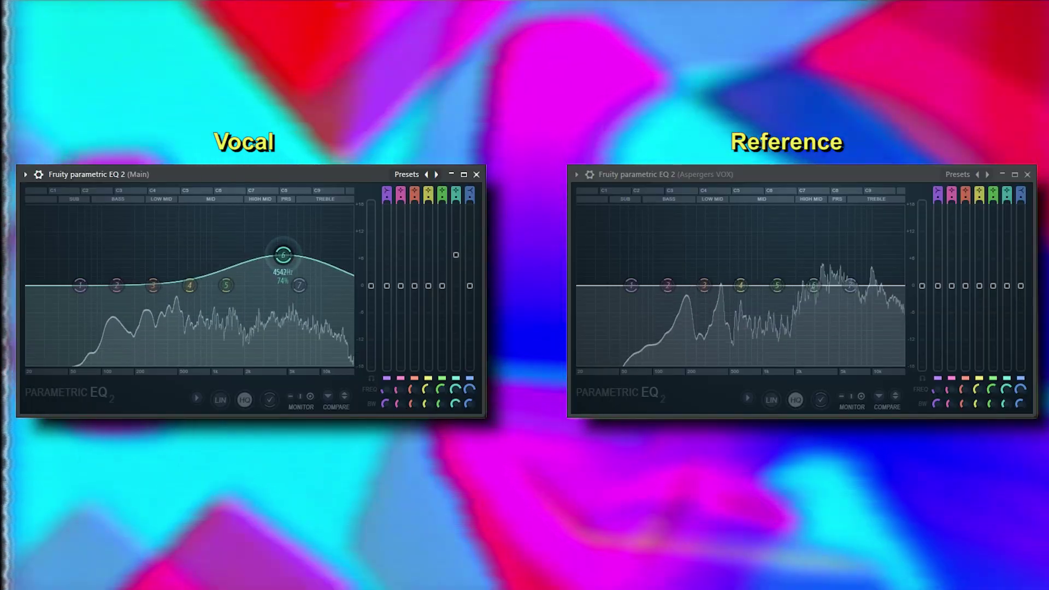
drag(280, 259, 285, 257)
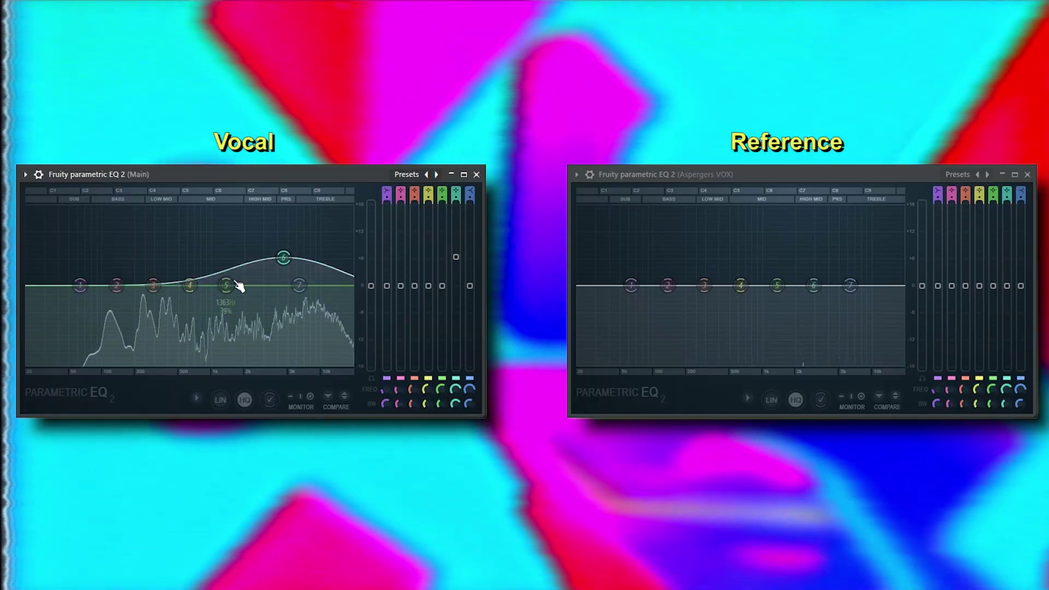
drag(226, 286, 228, 265)
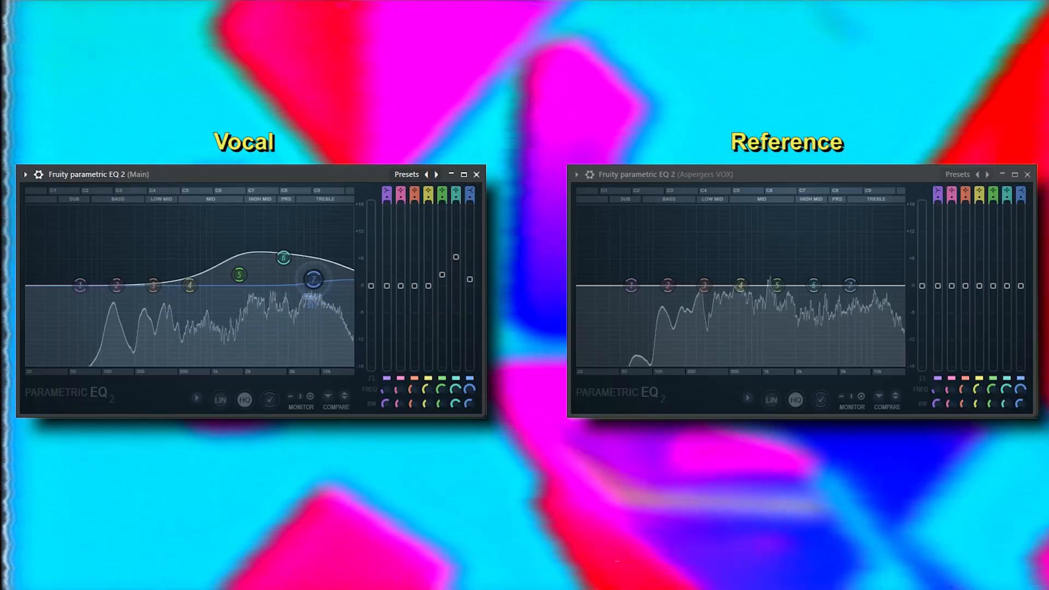
Step: Add a high boost around 10.5 kHz and a slight cut in the low mids
drag(304, 284, 322, 277)
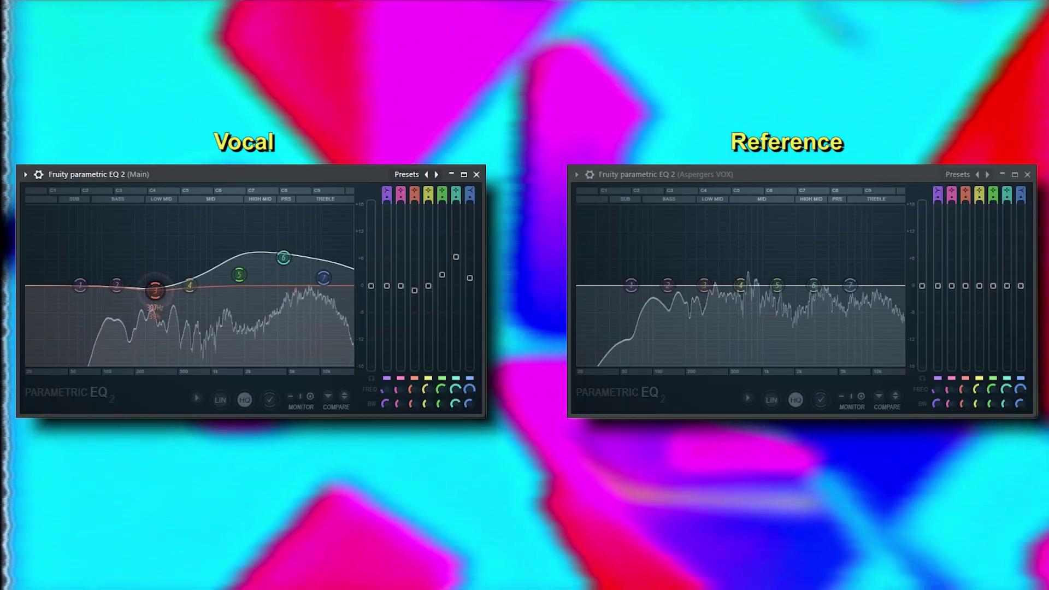
drag(153, 287, 154, 292)
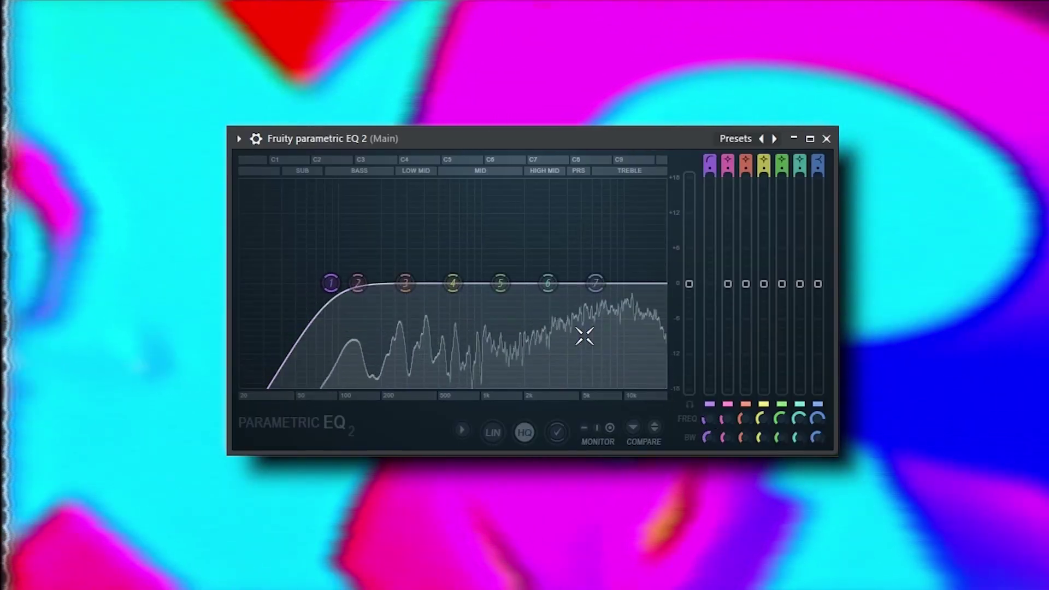
Step: Turn a band into a narrow full-gain peak and sweep it across the highs for harshness
drag(547, 284, 562, 185)
right_click(571, 219)
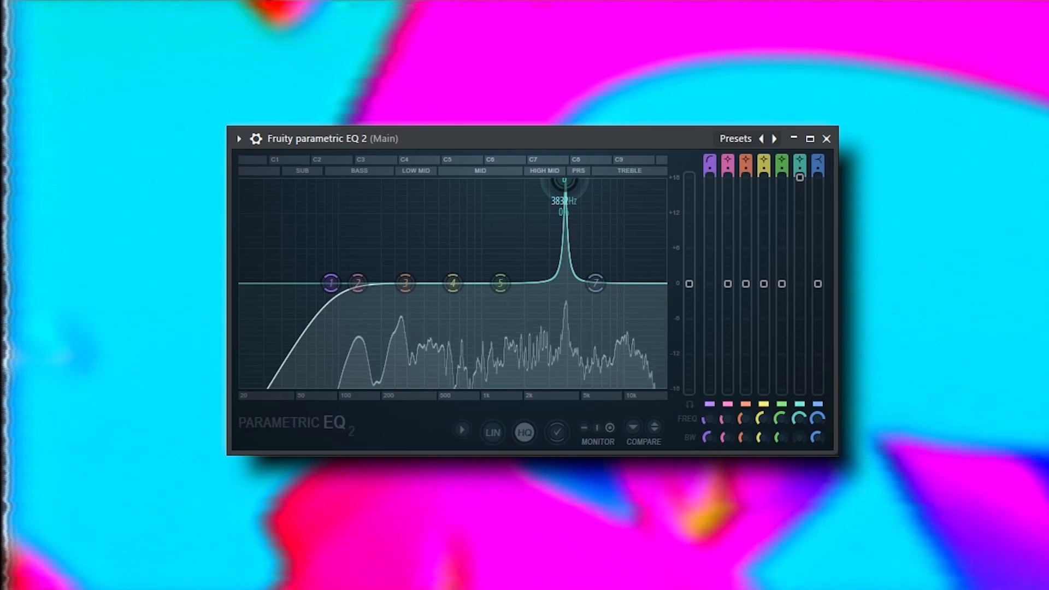
drag(564, 182, 548, 183)
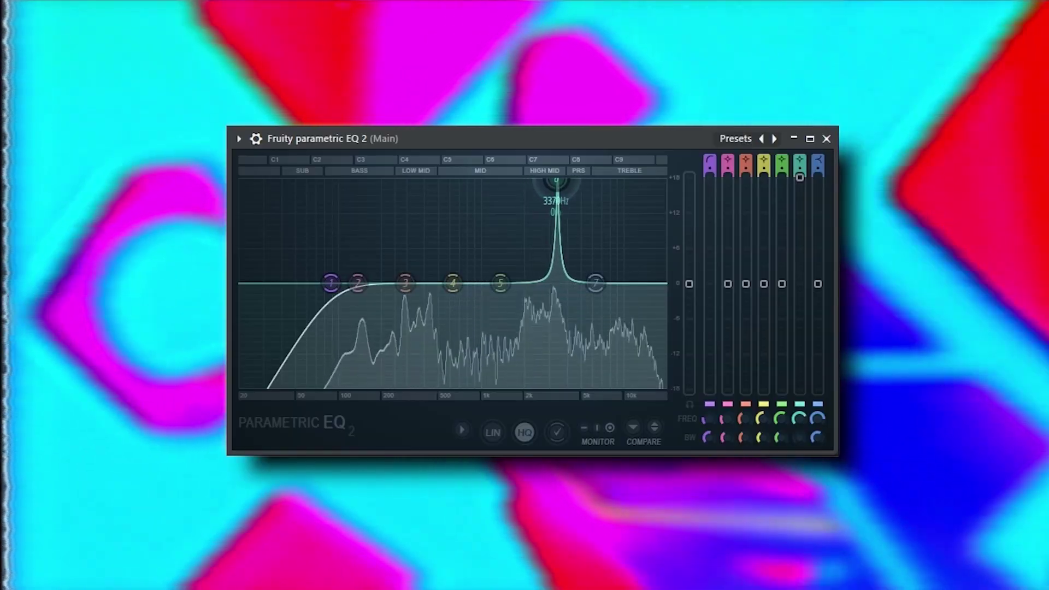
drag(544, 182, 598, 182)
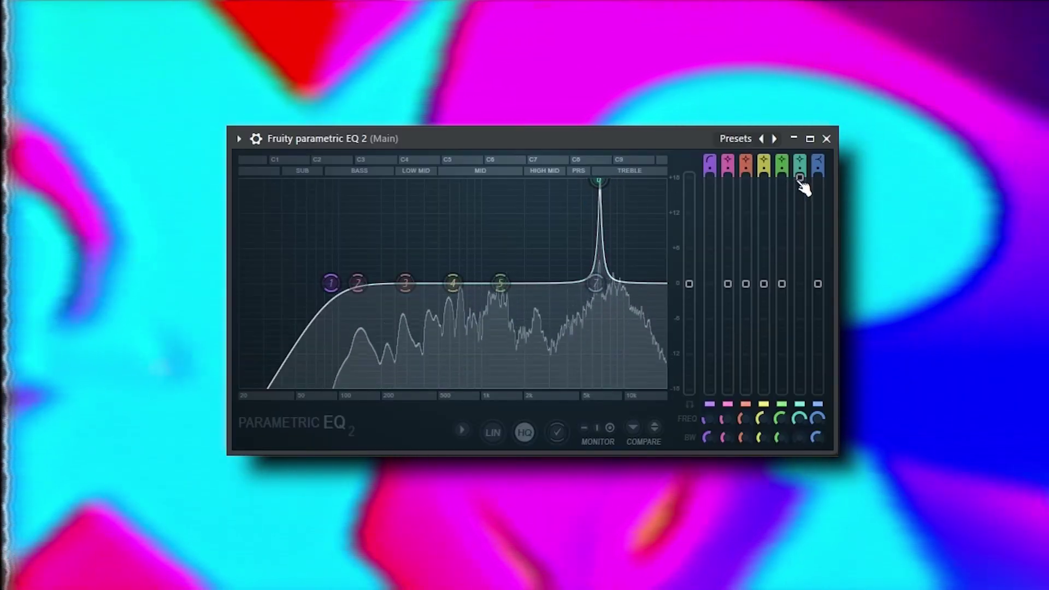
Step: Pull the harsh frequency at 6680 Hz down to a slight narrow cut
drag(800, 177, 801, 204)
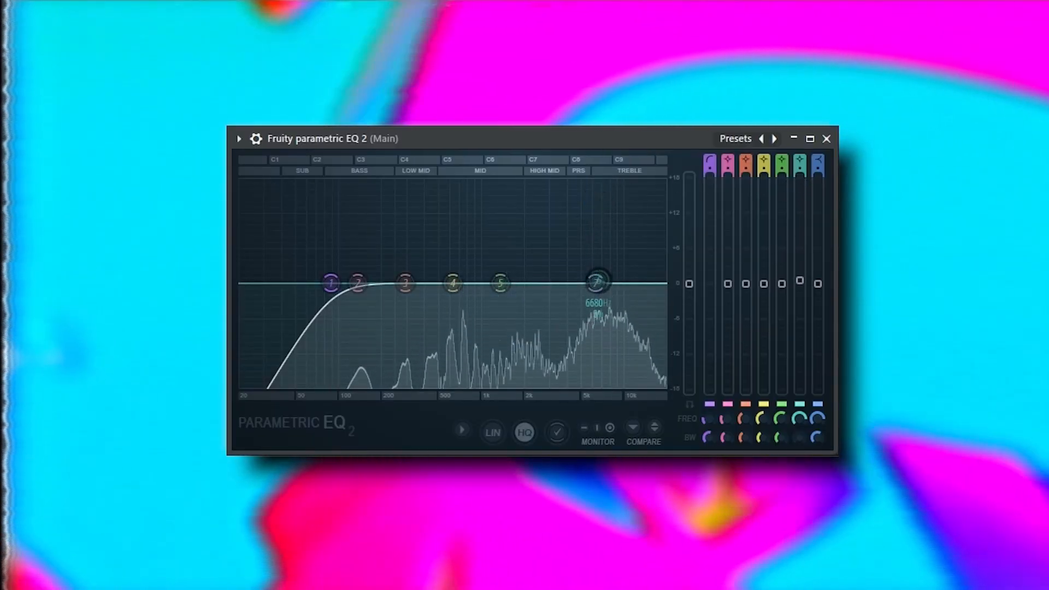
drag(800, 289, 800, 289)
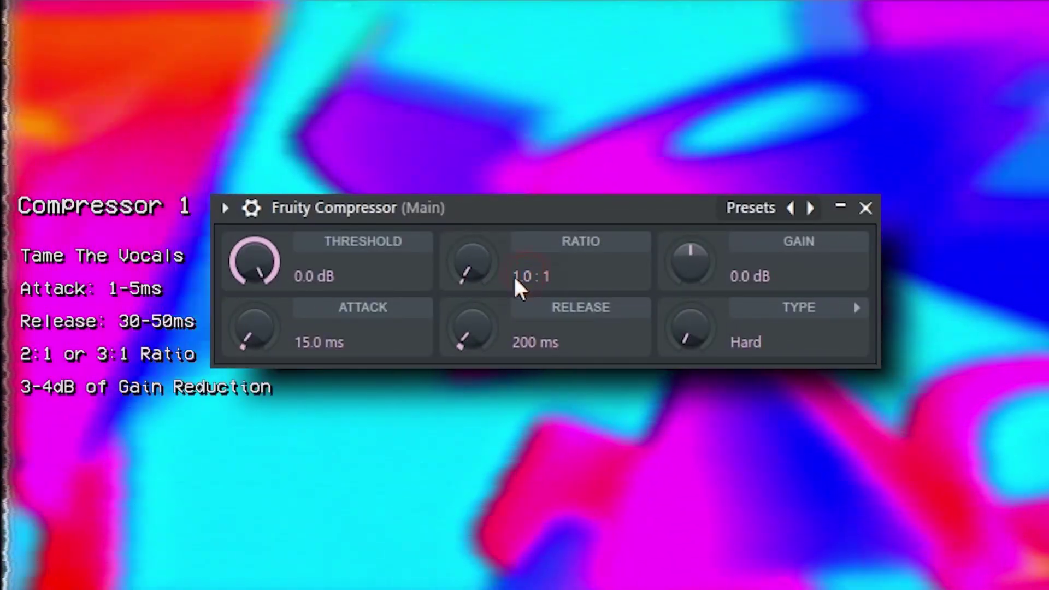
Step: Set the first compressor to 2:1 ratio, 2.2 ms attack and 43 ms release
drag(513, 274, 513, 262)
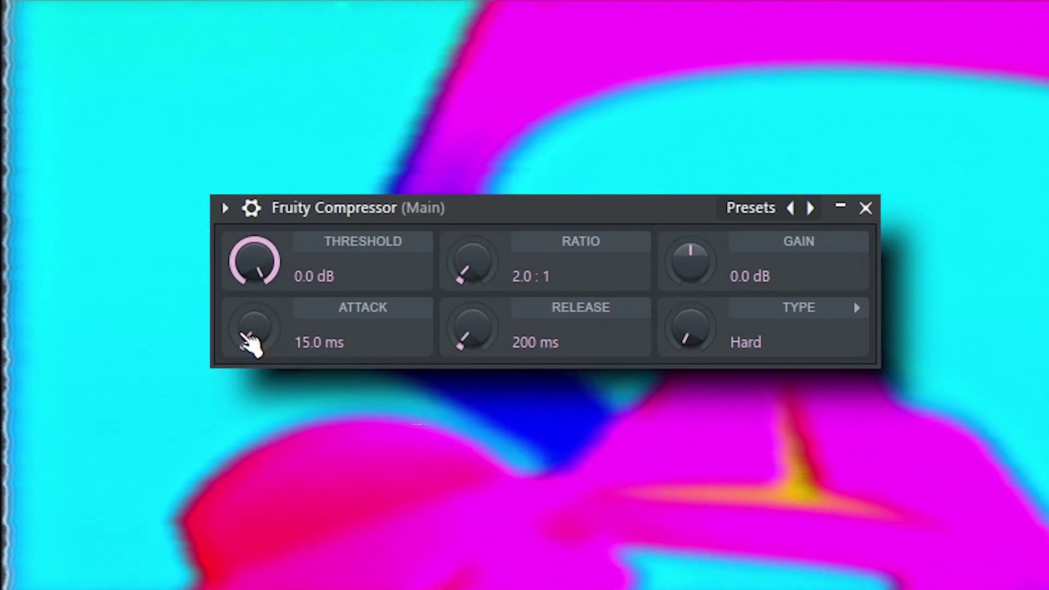
drag(249, 340, 250, 349)
drag(472, 338, 472, 369)
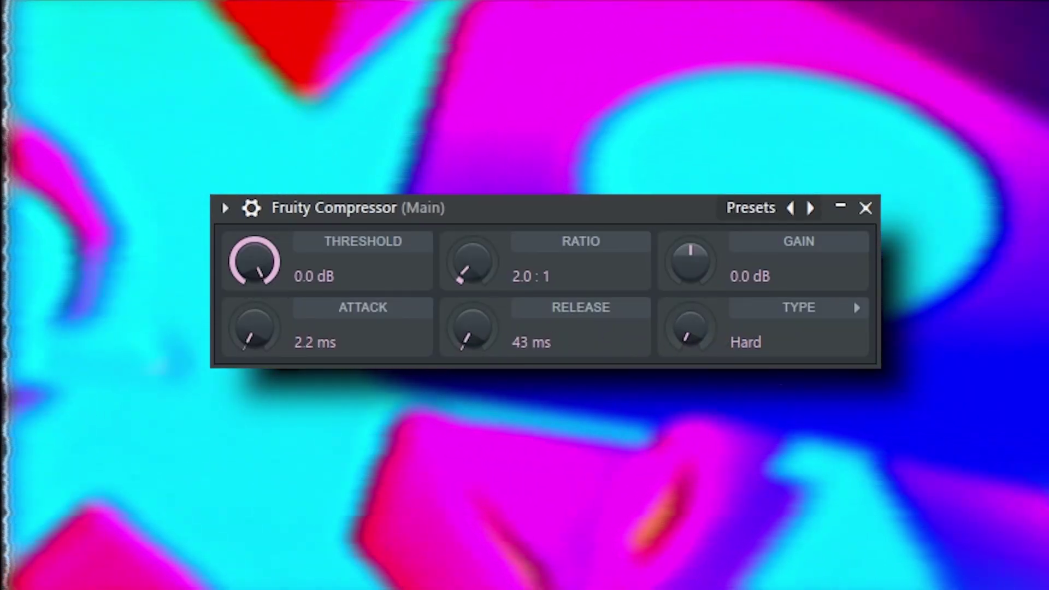
Step: Keep the compressor type on Hard and lower the threshold to −36 dB
drag(693, 336, 693, 320)
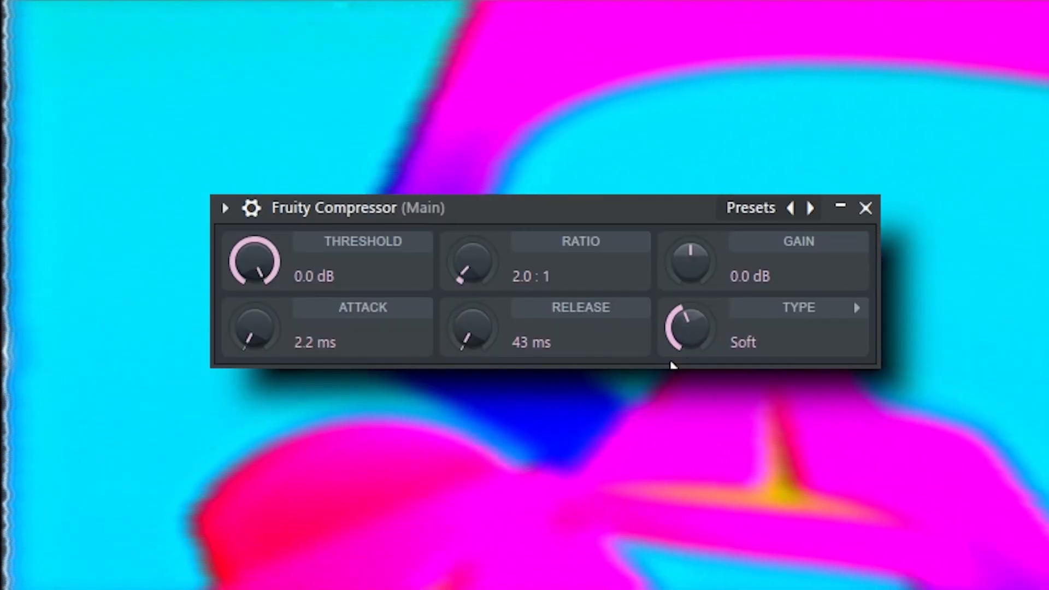
drag(692, 332, 693, 352)
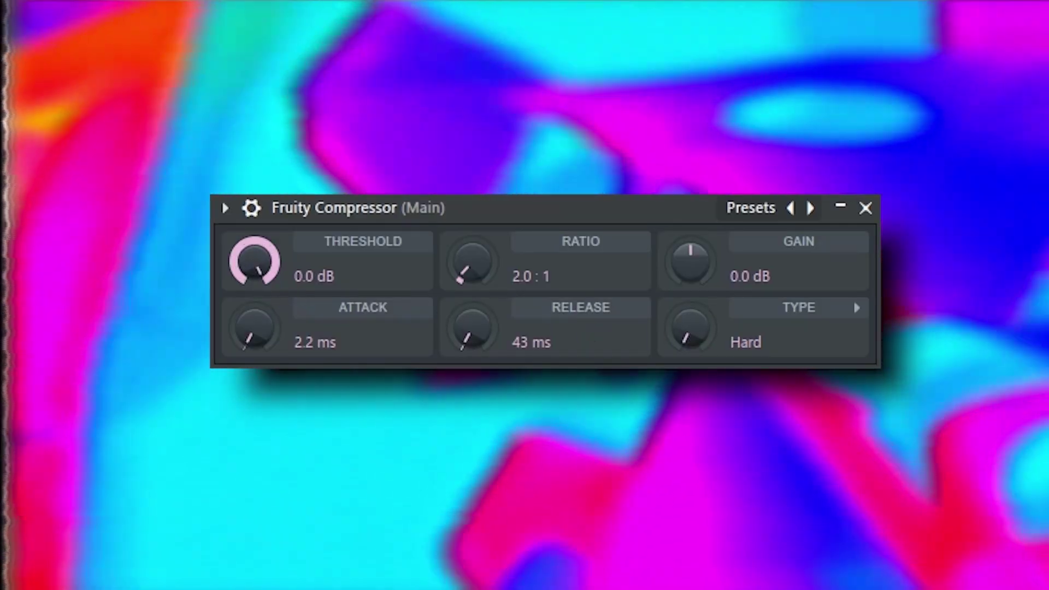
mouse_move(254, 263)
mouse_down()
mouse_move(254, 328)
mouse_move(254, 315)
mouse_up()
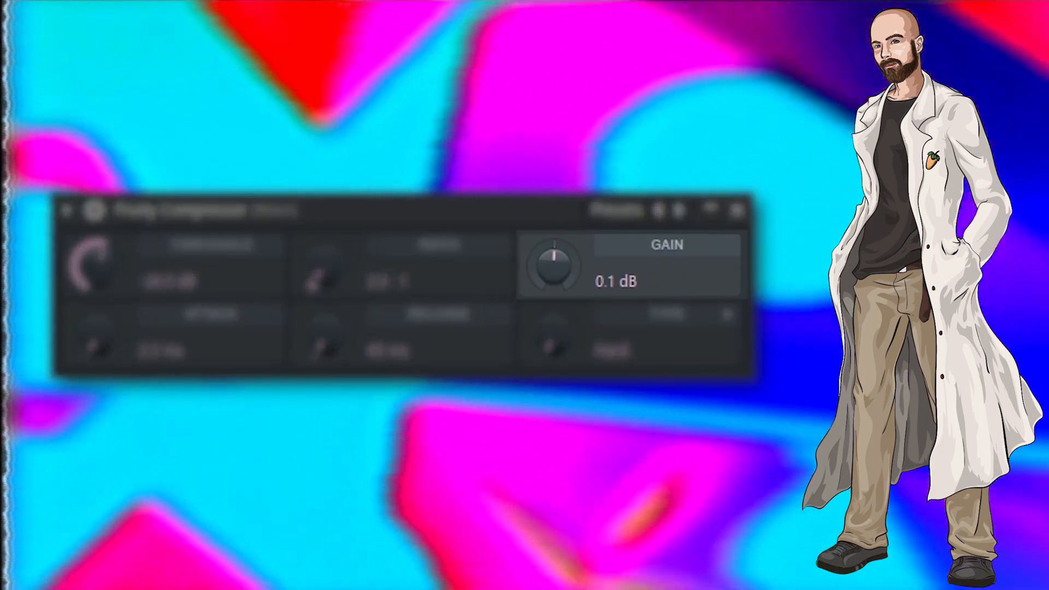
Step: Keep the first compressor's makeup gain at 0 dB
drag(555, 264, 554, 267)
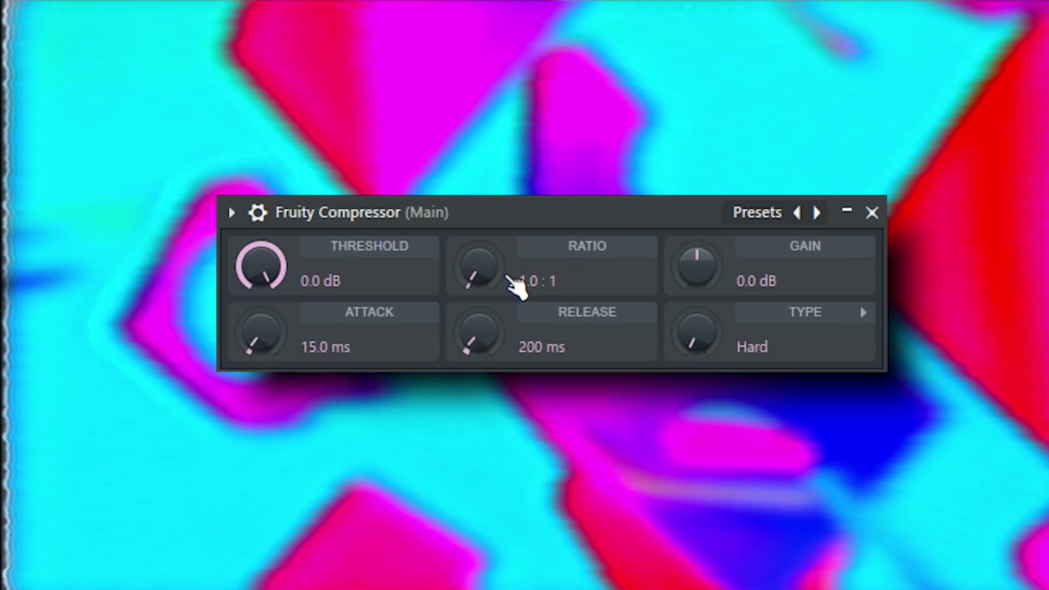
Step: Set the second compressor to 4:1 ratio, 13 ms attack, 110 ms release, Medium type
drag(480, 275, 479, 254)
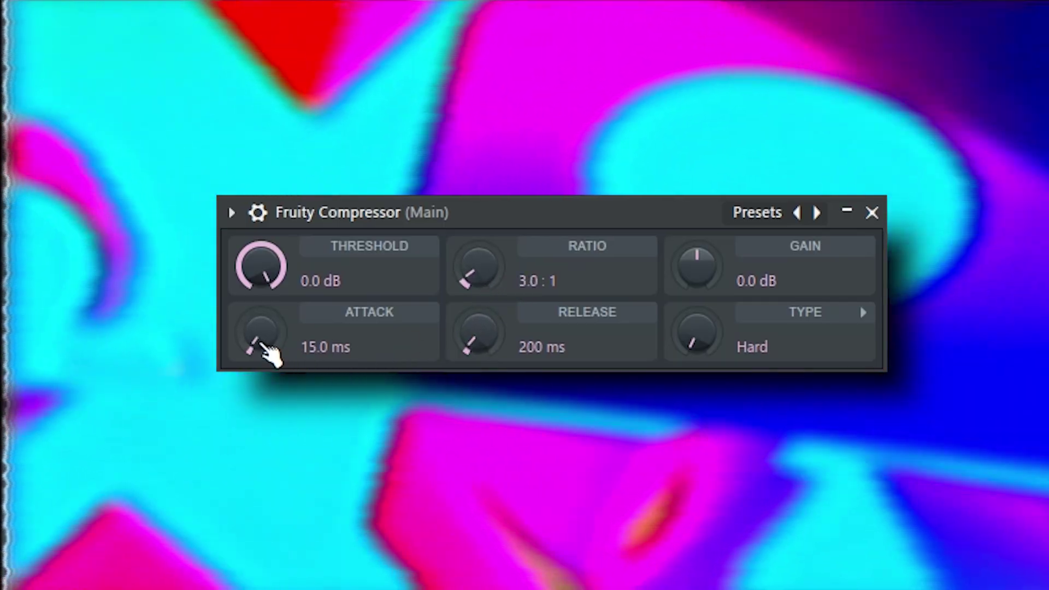
mouse_move(264, 348)
mouse_down()
mouse_move(263, 368)
mouse_move(264, 344)
mouse_up()
drag(479, 340, 480, 342)
drag(697, 338, 697, 348)
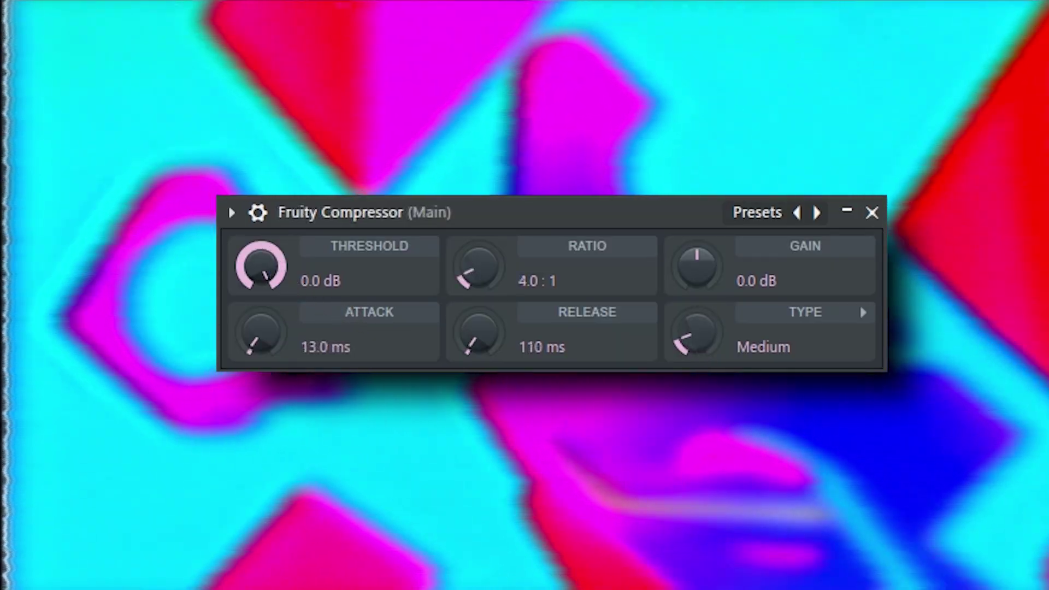
Step: Lower its threshold to about −24 dB and add 2.3 dB makeup gain
drag(262, 266, 262, 292)
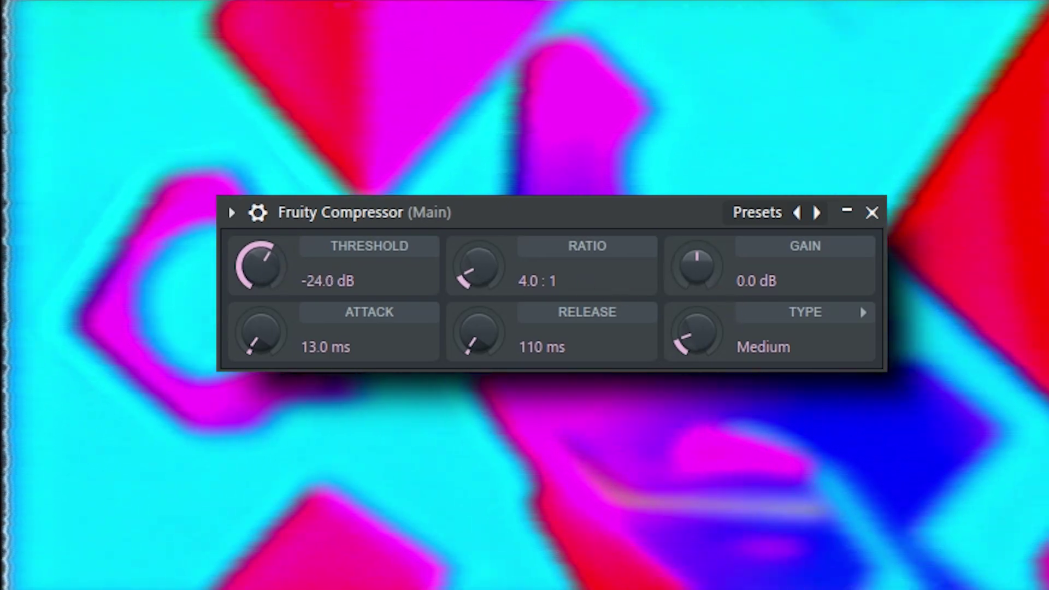
drag(697, 264, 697, 256)
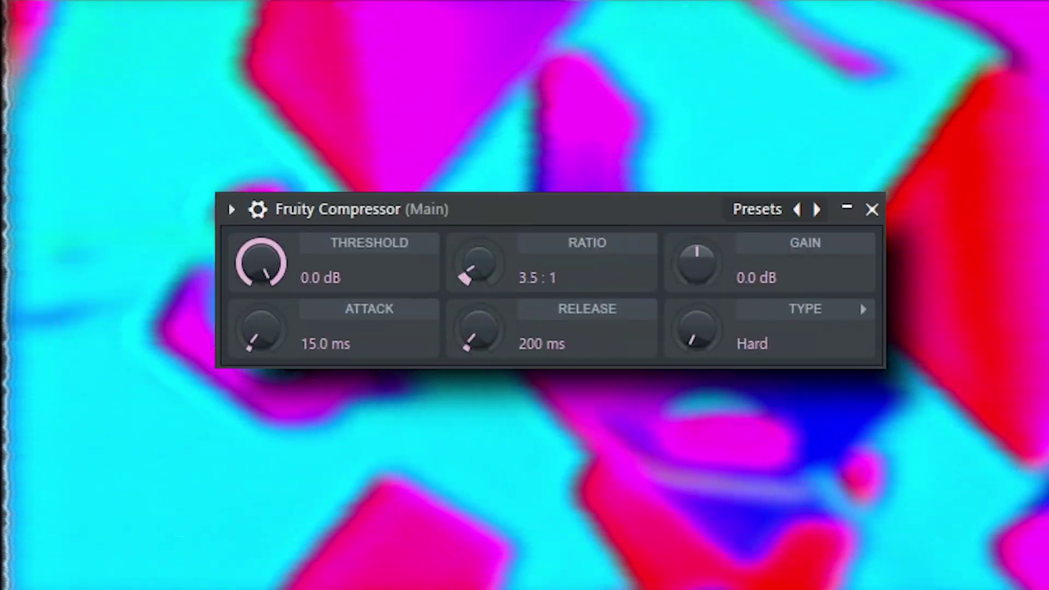
Step: Set the third compressor to 4.4:1, about 38 ms attack, threshold pulled down toward −30 dB
drag(480, 270, 480, 264)
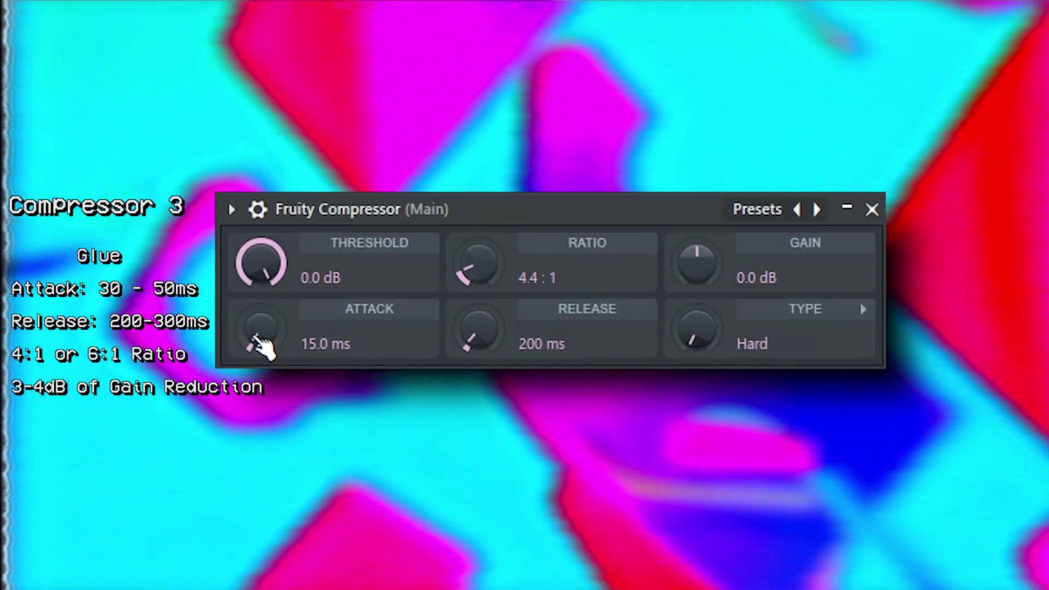
drag(262, 346, 262, 336)
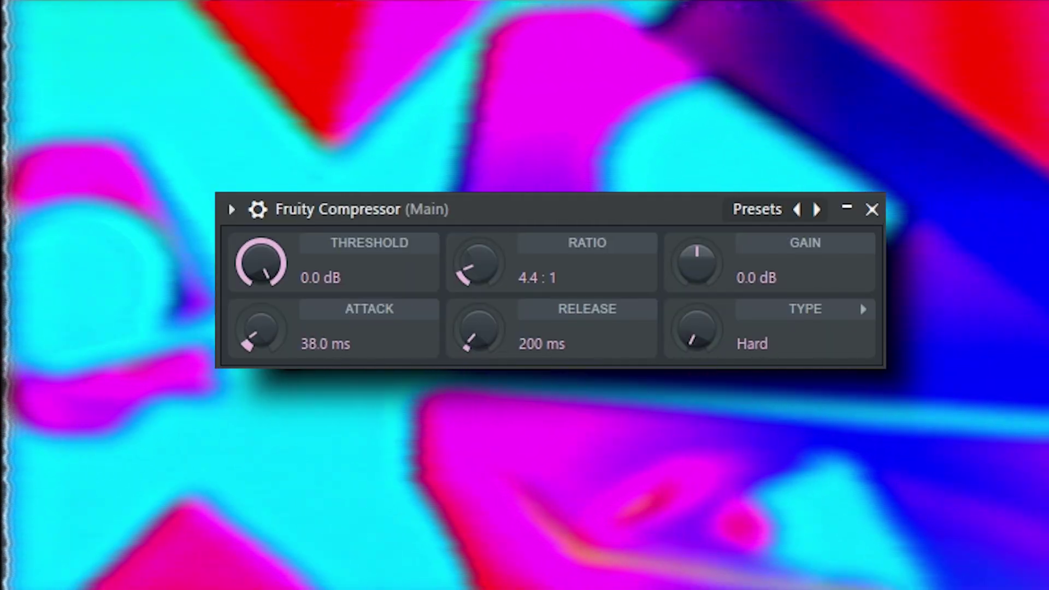
drag(263, 332, 262, 333)
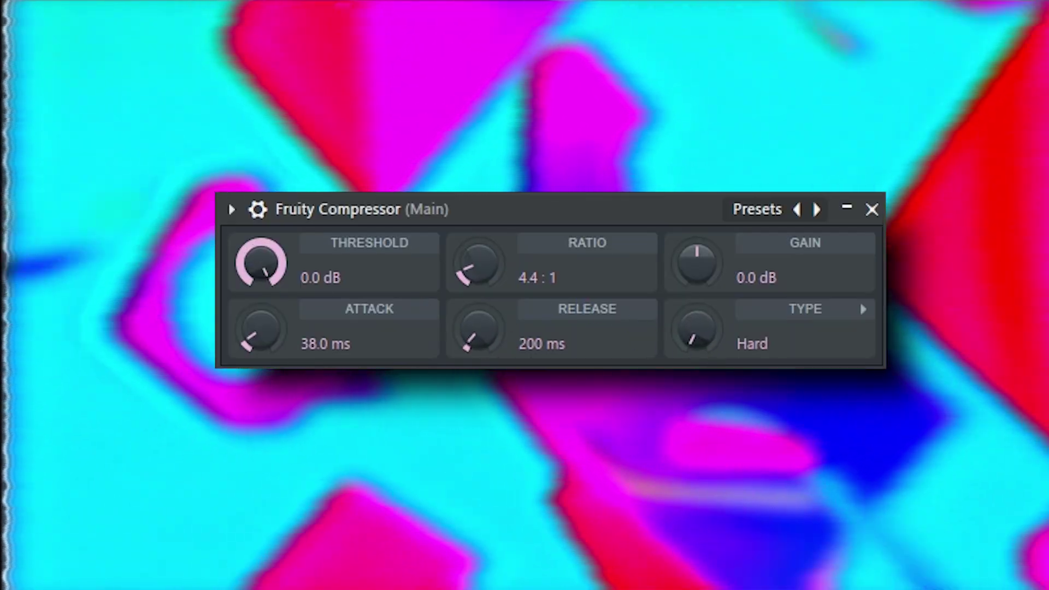
drag(260, 262, 261, 270)
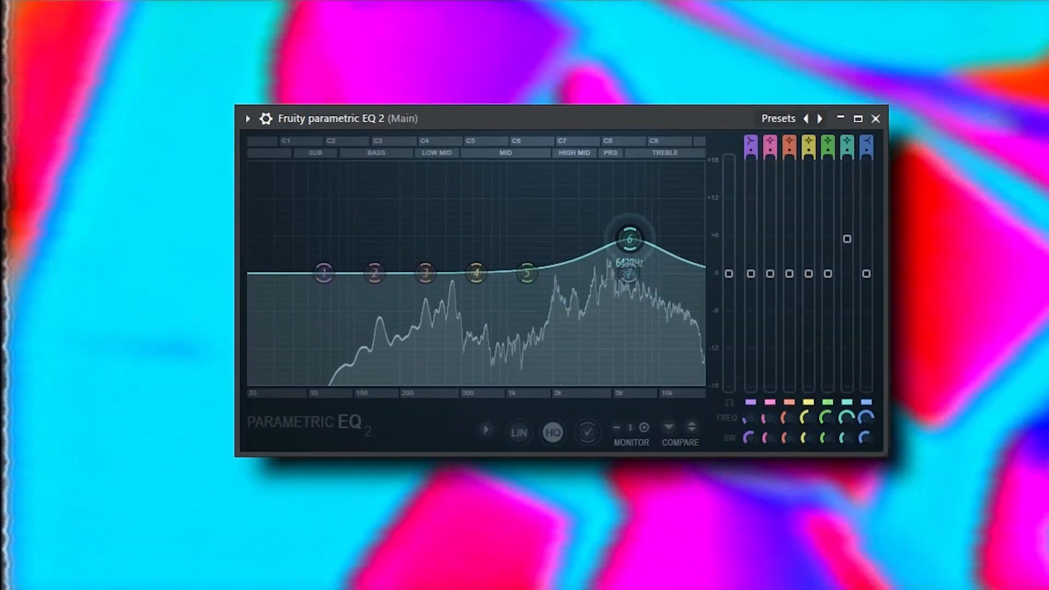
Step: Move band 6 to an air boost near 13 kHz and band 5 to a slightly lower boost around 3 kHz
drag(630, 239, 681, 241)
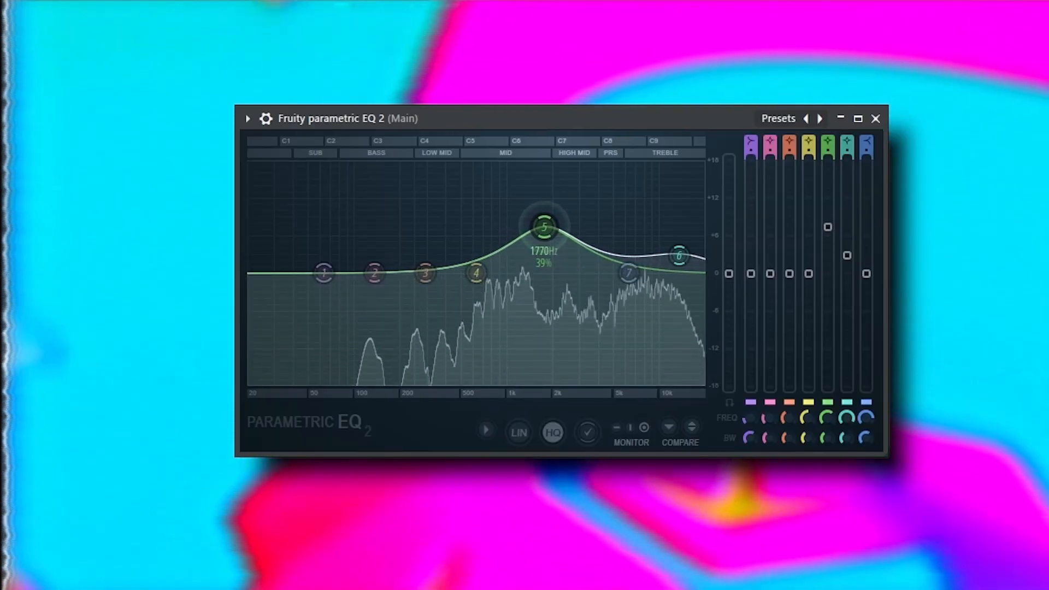
drag(566, 229, 575, 243)
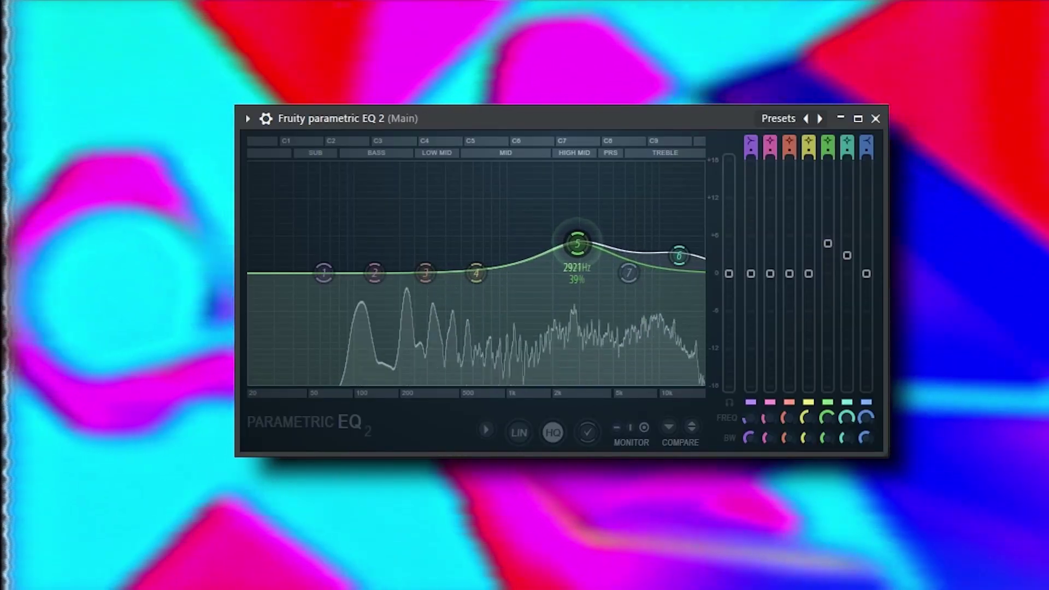
drag(575, 243, 579, 245)
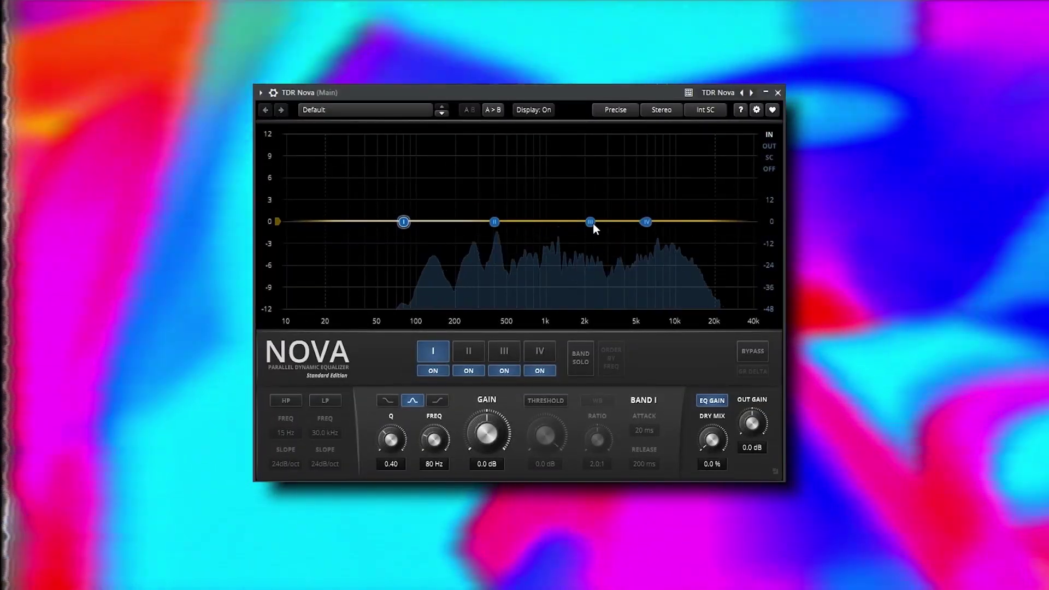
Step: Boost Band III to +12 dB narrow and sweep it to the harsh spot near 7.7 kHz
drag(590, 222, 586, 135)
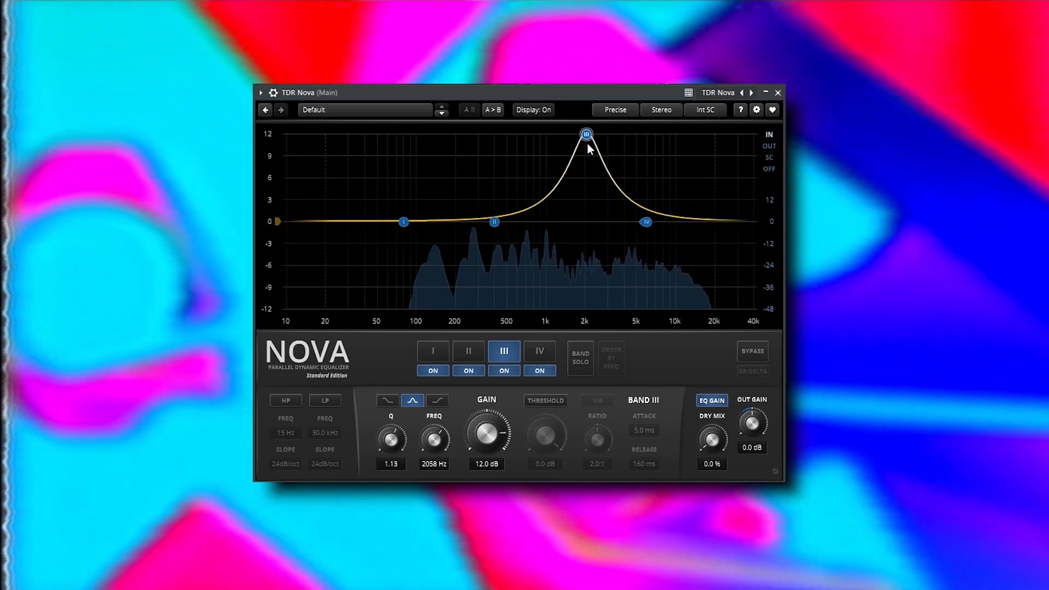
scroll(587, 143, up, 5)
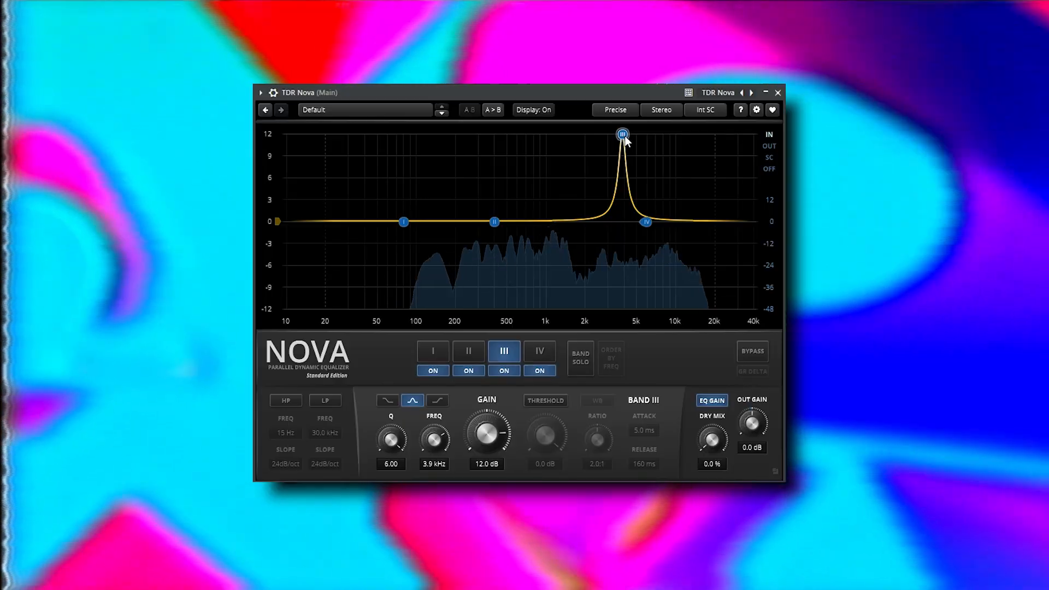
drag(625, 139, 664, 139)
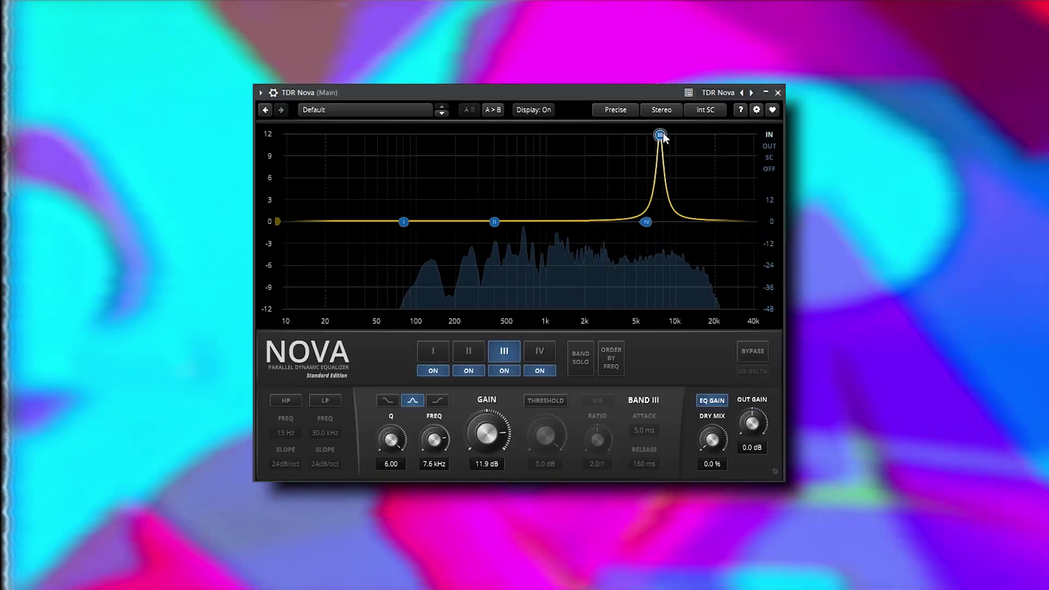
drag(664, 134, 660, 134)
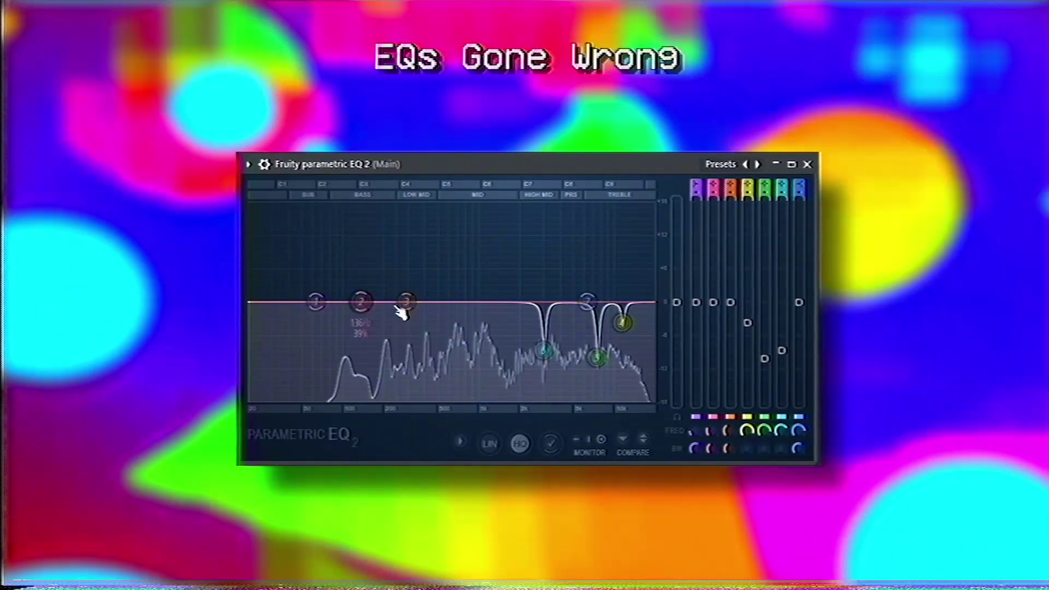
mouse_move(405, 304)
mouse_down()
mouse_move(414, 249)
mouse_move(569, 206)
mouse_up()
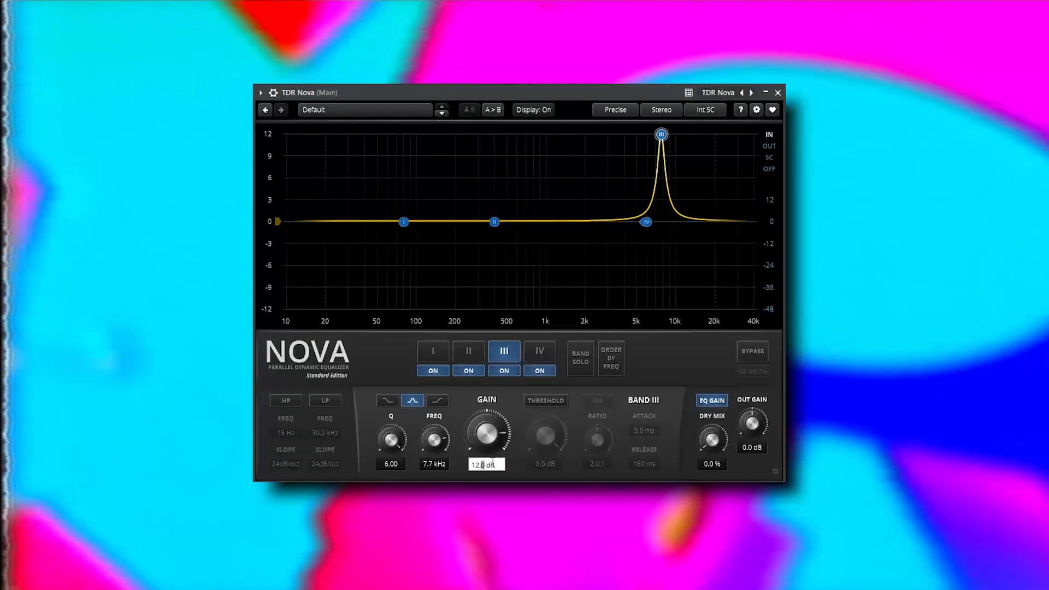
text(0)
Step: Reset Band III gain to 0 dB and make it dynamic with −19.4 dB threshold and 3.2:1 ratio
key(Return)
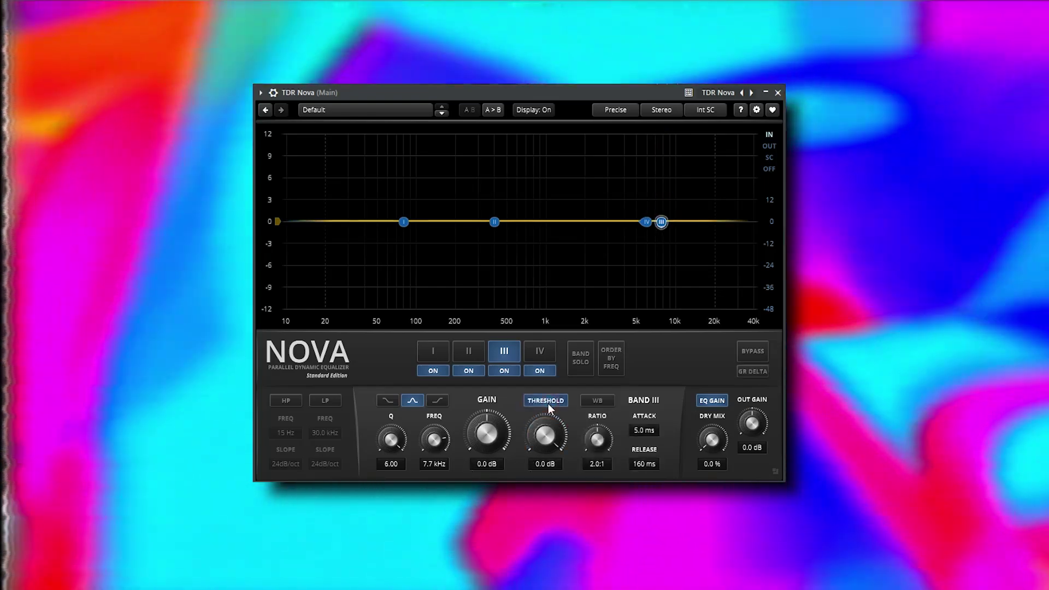
click(548, 402)
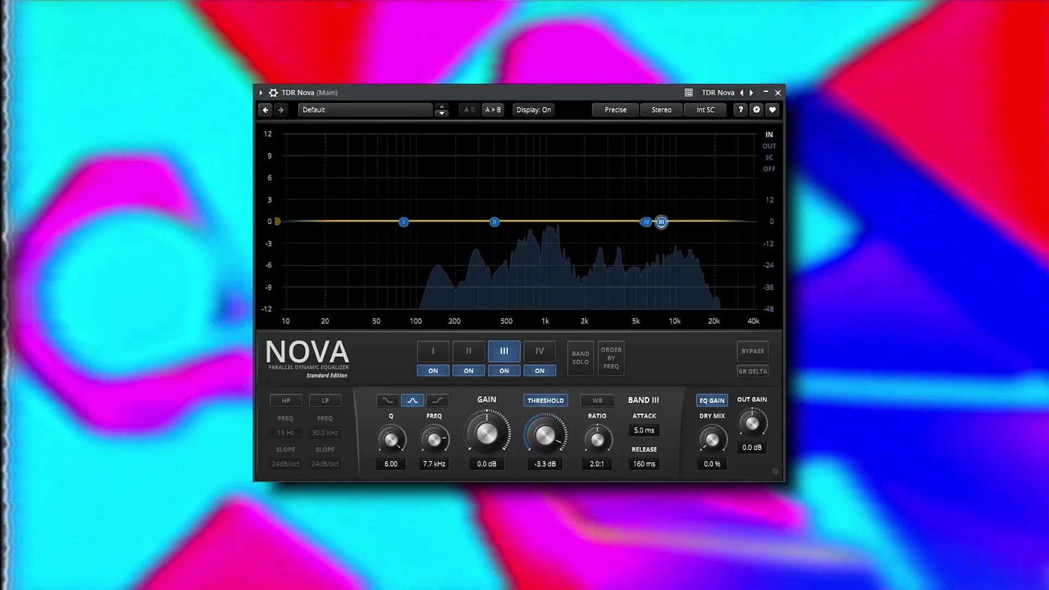
drag(544, 437, 543, 459)
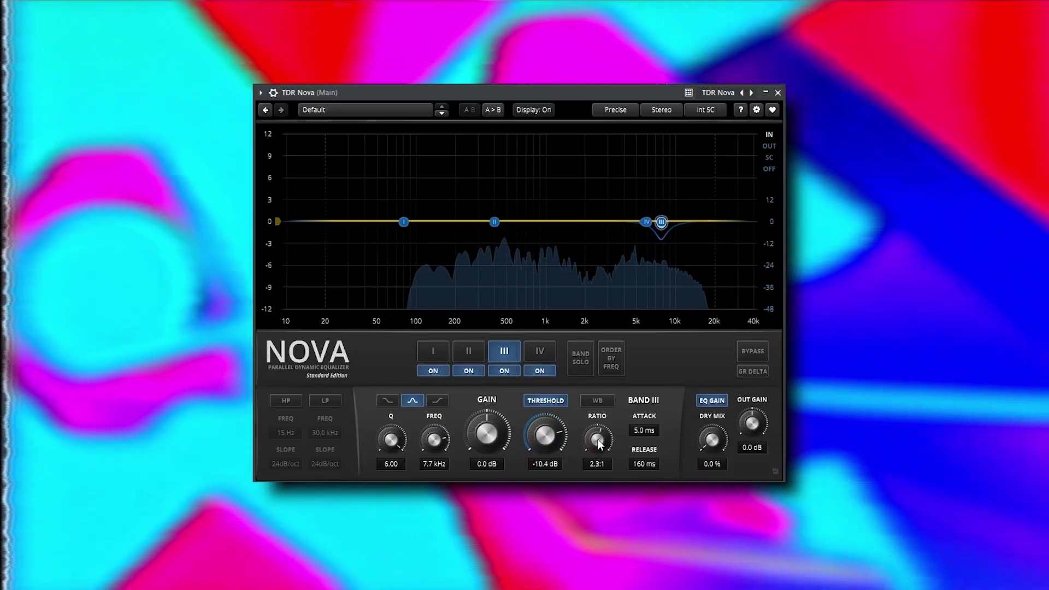
mouse_move(597, 430)
mouse_down()
mouse_move(599, 447)
mouse_move(598, 435)
mouse_up()
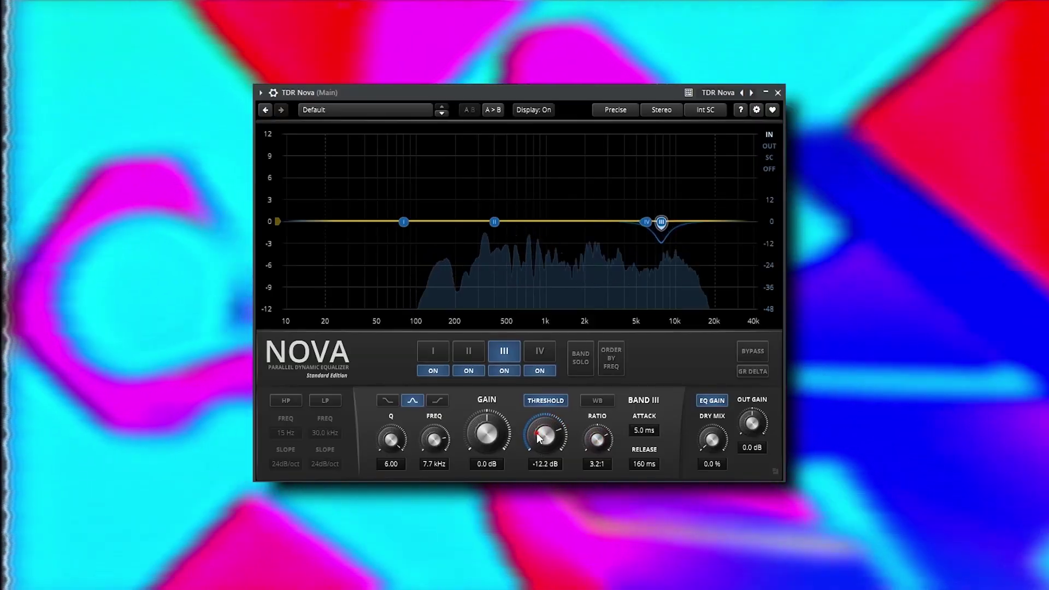
drag(537, 433, 535, 463)
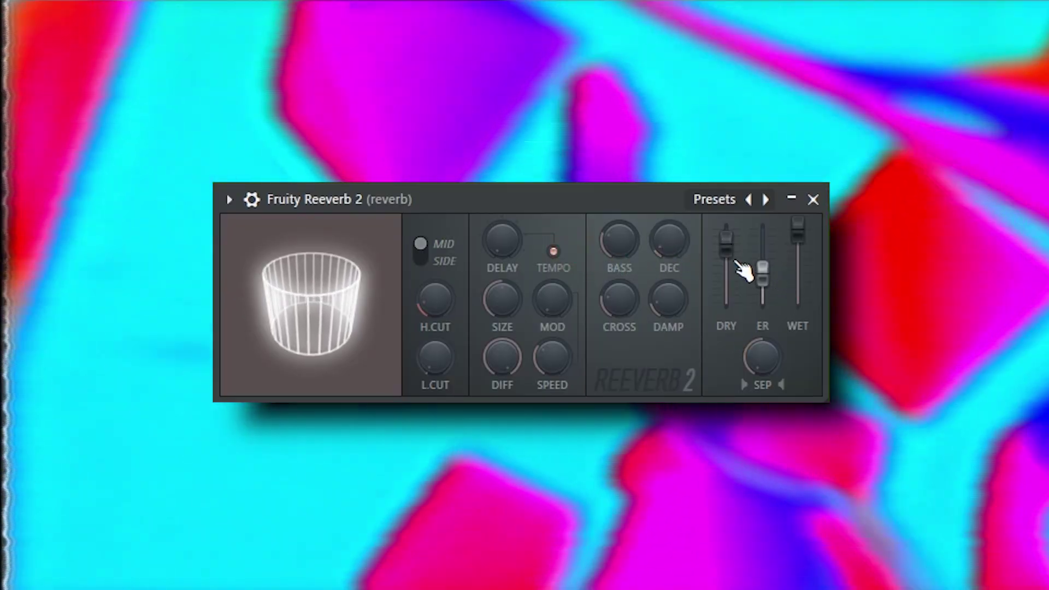
Step: Pull the Reeverb 2 DRY slider down, open H.CUT fully and settle SIZE on a small room
drag(727, 246, 726, 304)
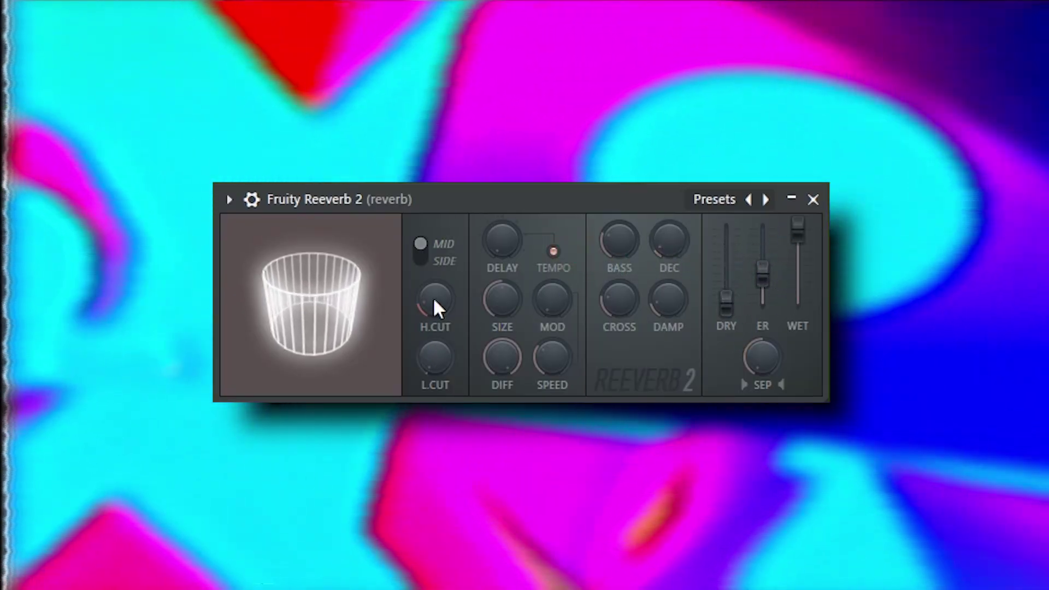
drag(435, 302, 435, 246)
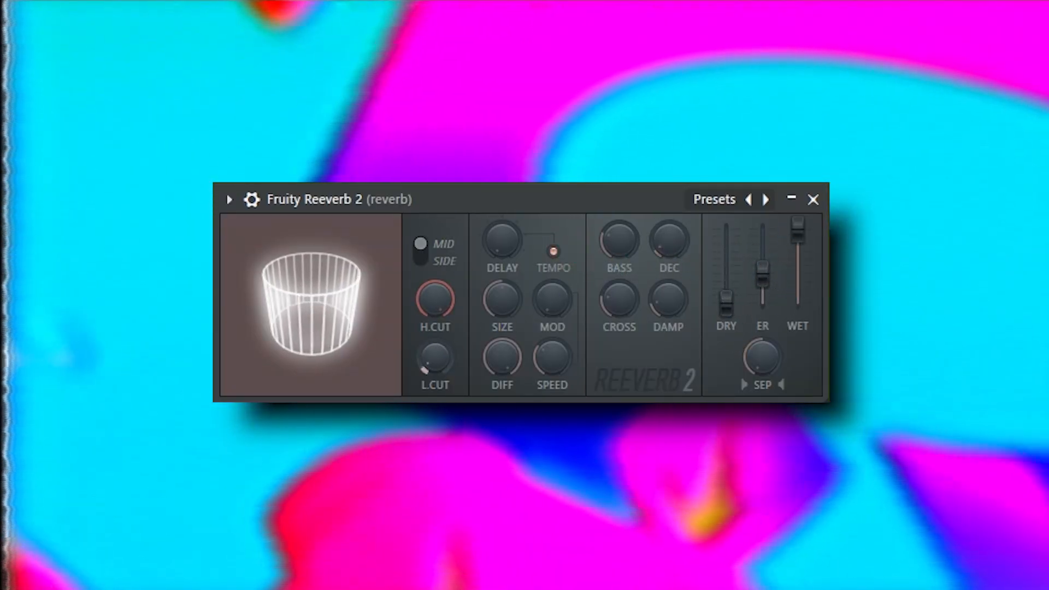
drag(496, 305, 503, 246)
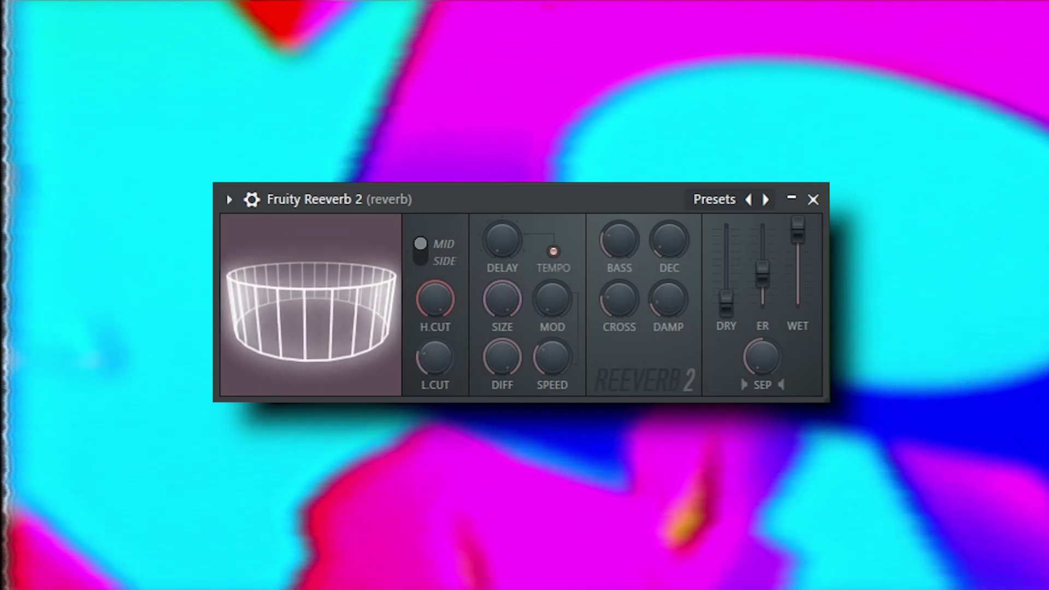
drag(503, 291, 497, 306)
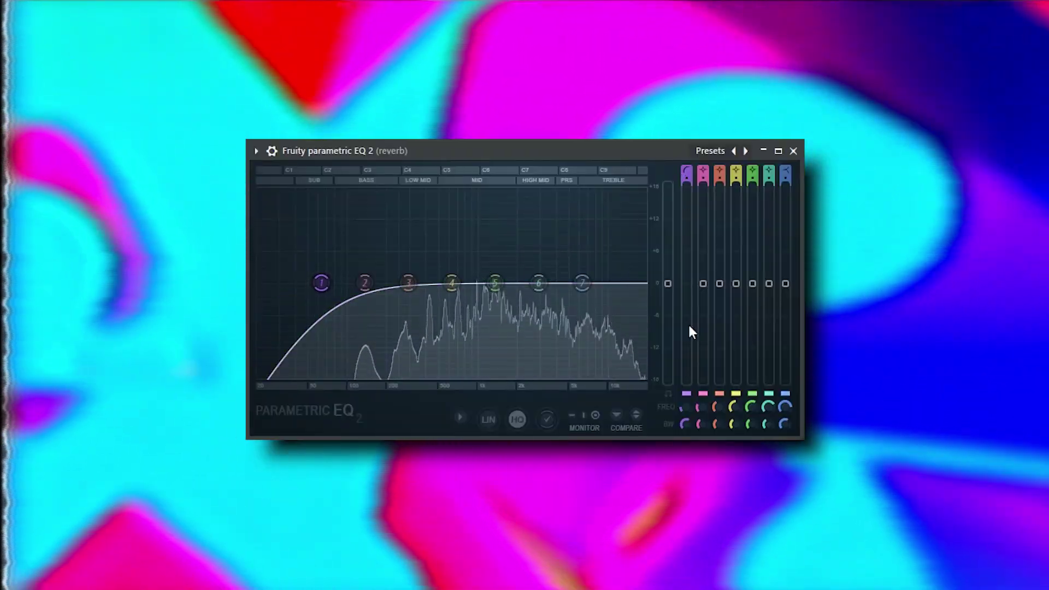
Step: Band-limit the reverb return with a 265 Hz high-pass and ~4 kHz low-pass, then boost bus Nova Band III +12 dB
drag(322, 283, 405, 283)
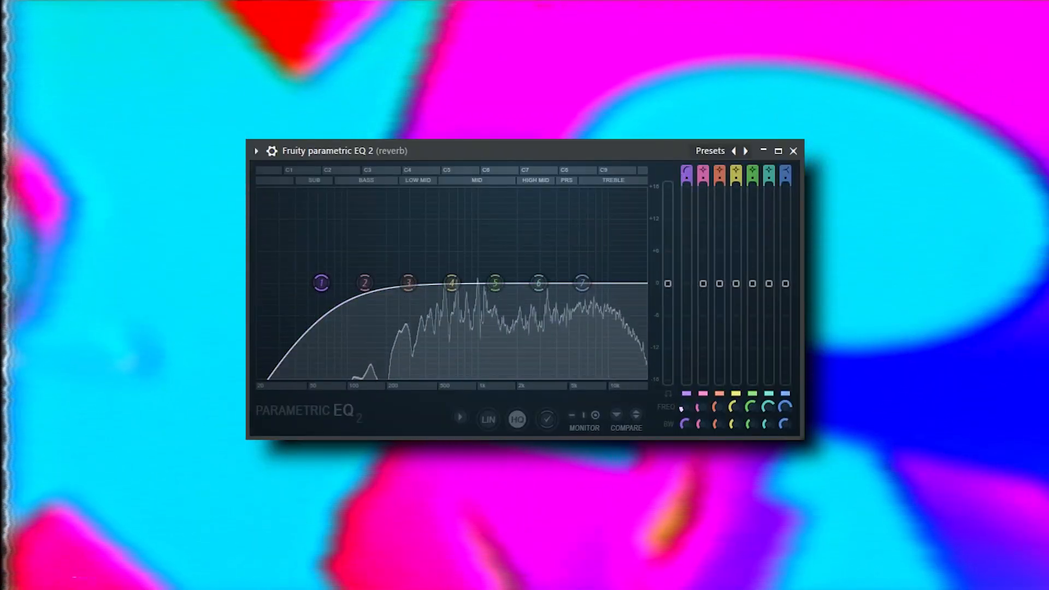
drag(787, 174, 787, 169)
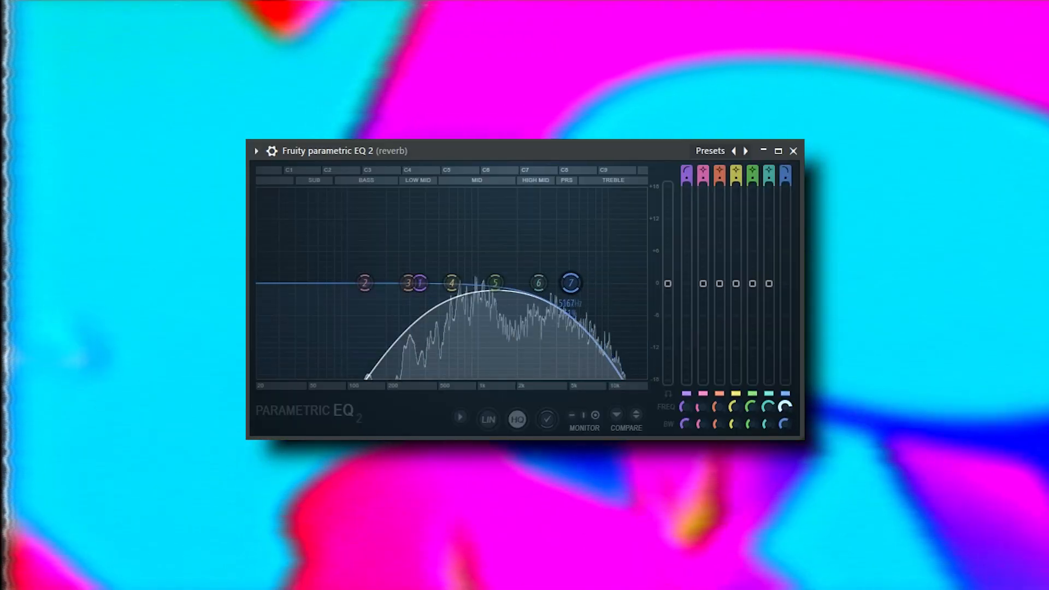
drag(570, 283, 557, 283)
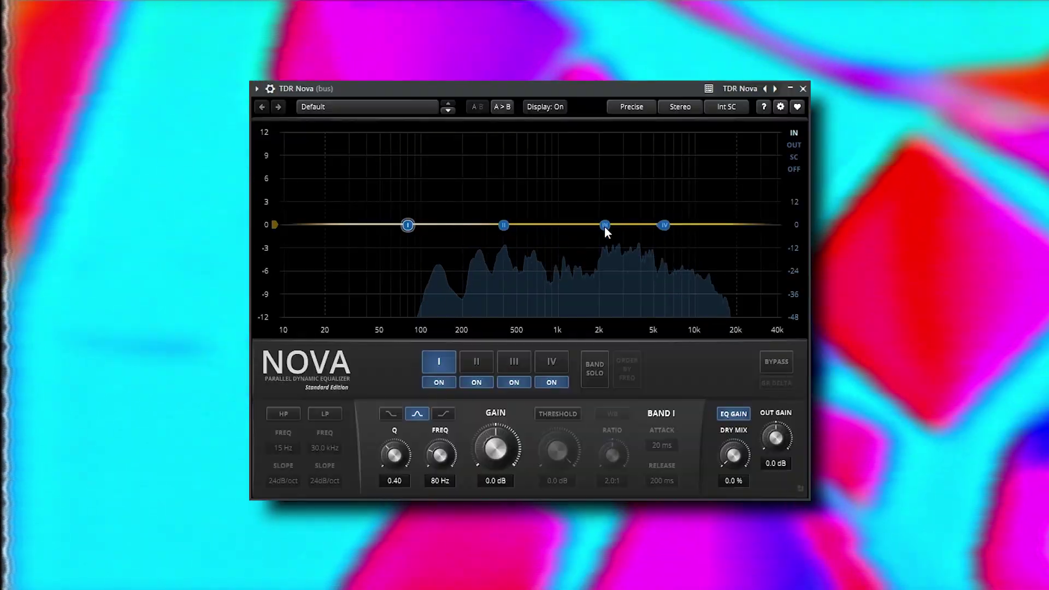
mouse_move(604, 226)
mouse_down()
mouse_move(644, 134)
mouse_move(676, 133)
mouse_up()
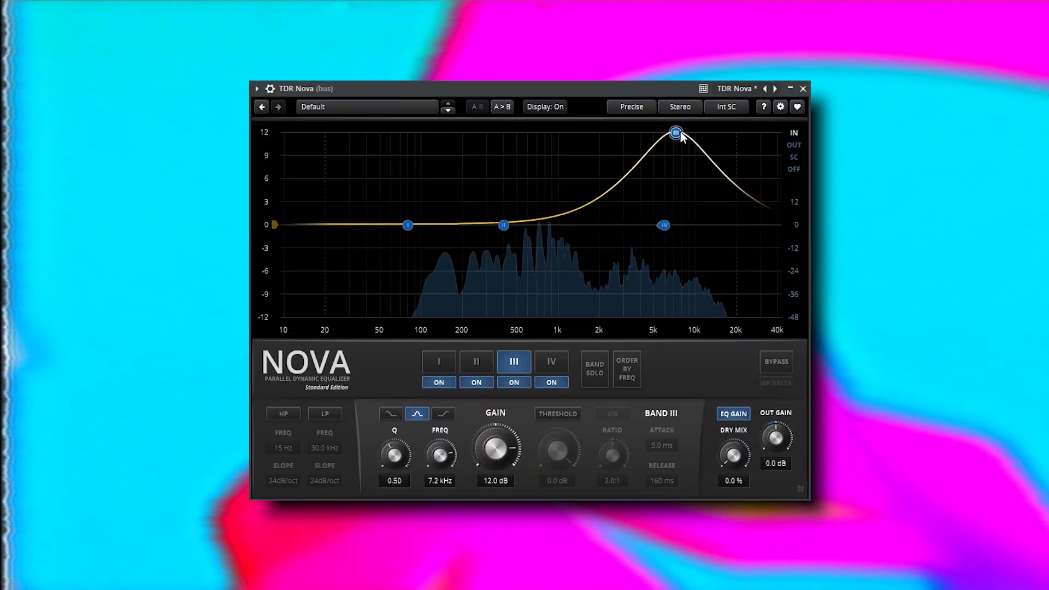
Step: Sweep bus Band III to 6.8 kHz, reset its gain to 0 dB and enable its dynamic threshold
drag(675, 133, 672, 133)
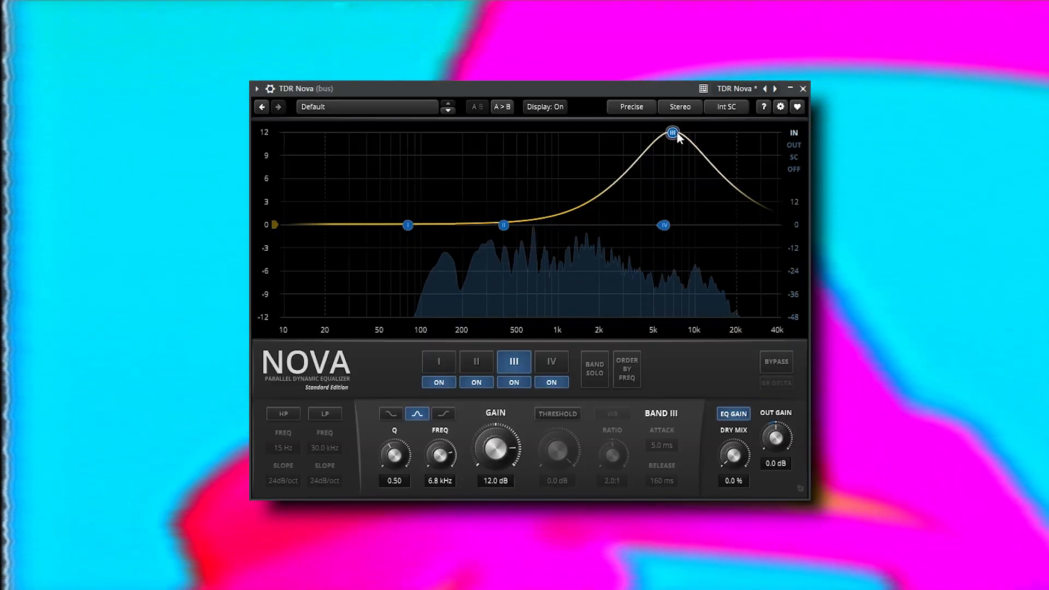
double_click(495, 480)
text(0)
key(Return)
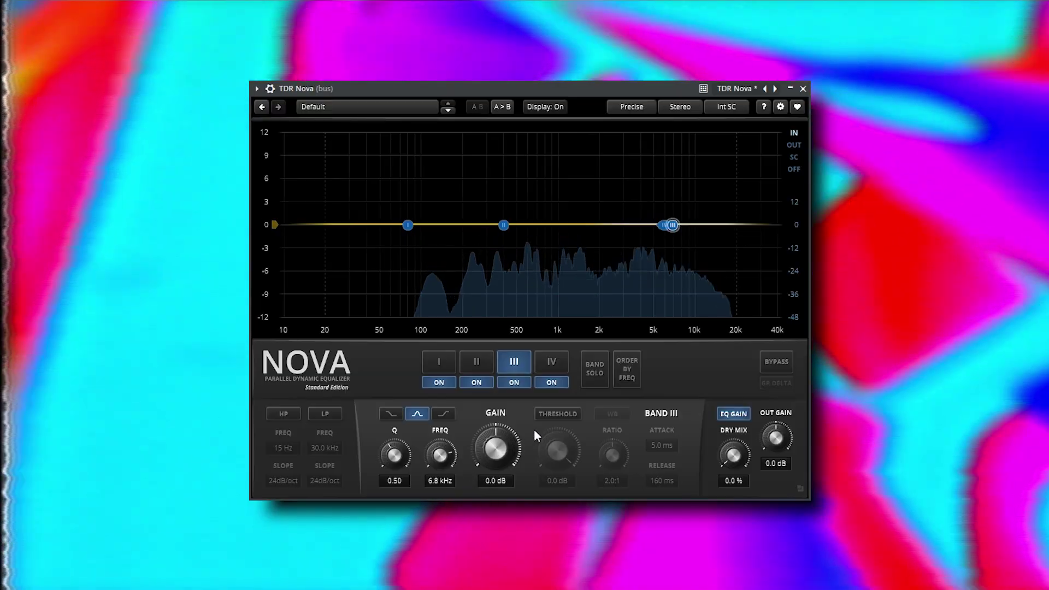
click(558, 414)
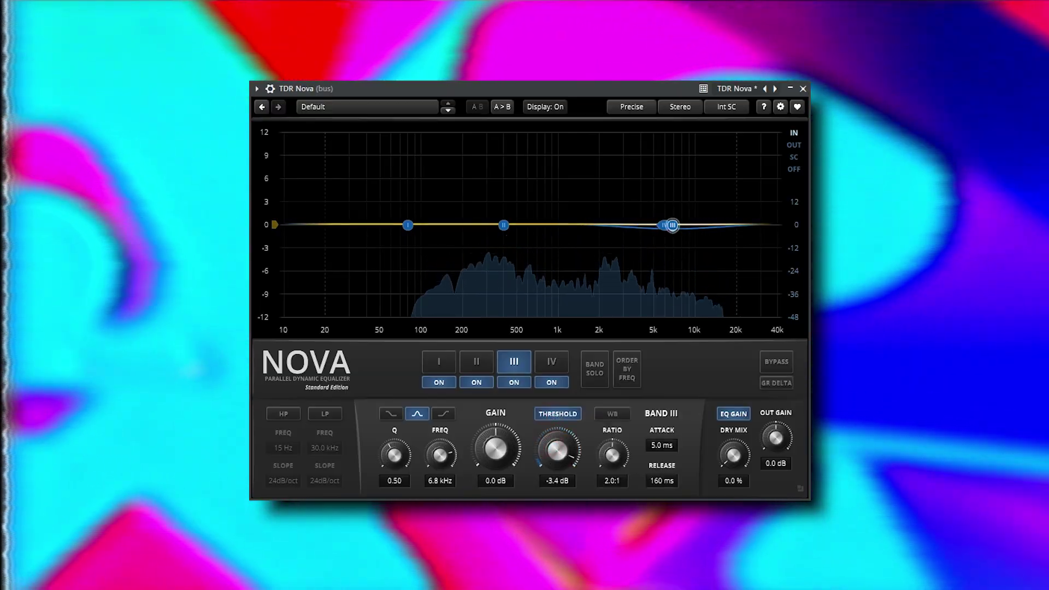
Step: Set the bus Band III threshold to about -12.9 dB with the ratio at infinity
mouse_move(550, 455)
mouse_down()
mouse_move(552, 484)
mouse_move(538, 476)
mouse_up()
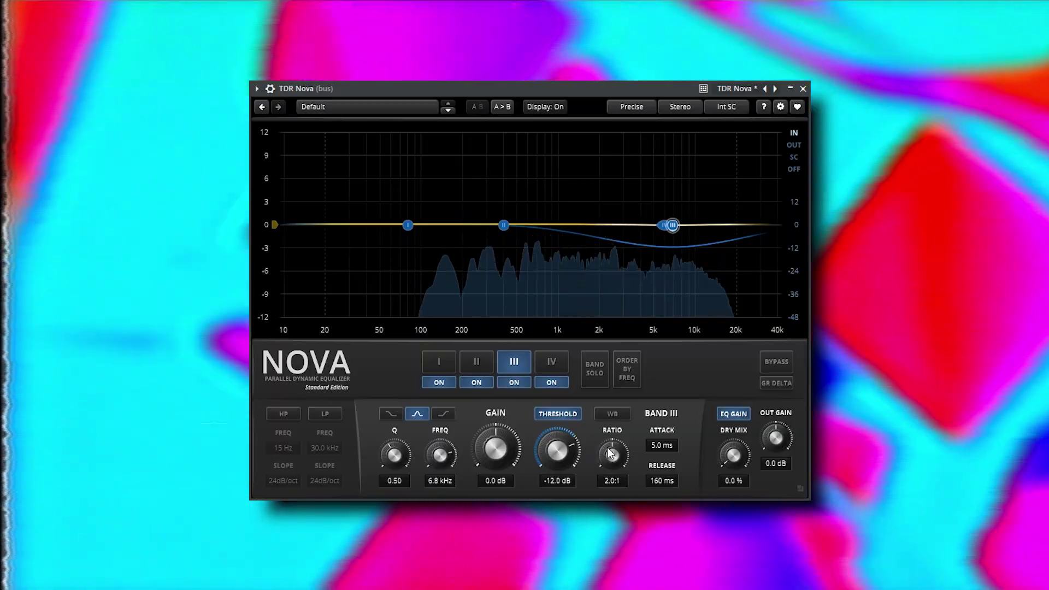
drag(608, 447, 613, 411)
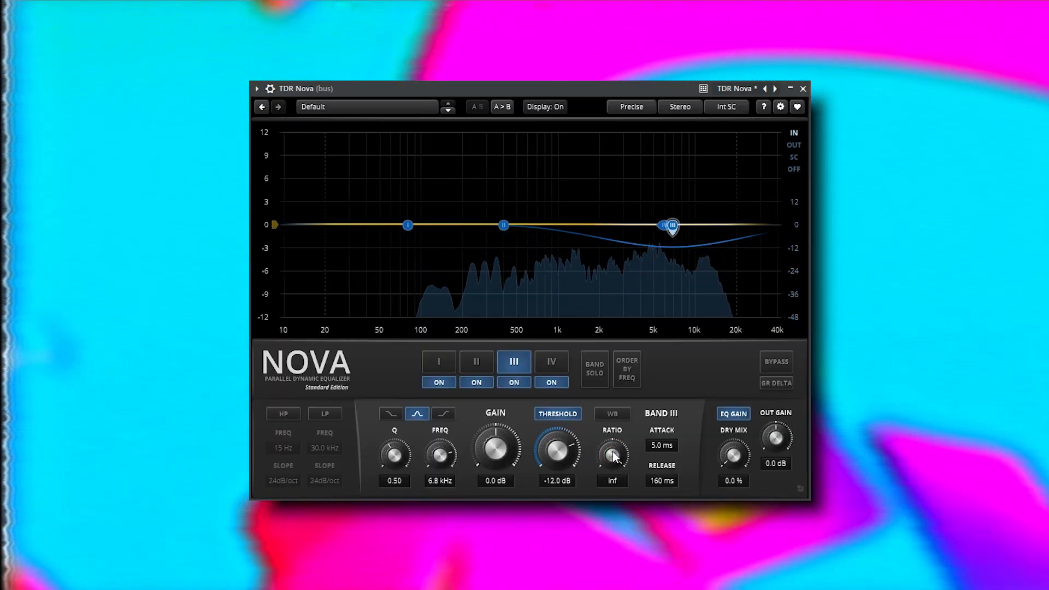
drag(557, 451, 560, 464)
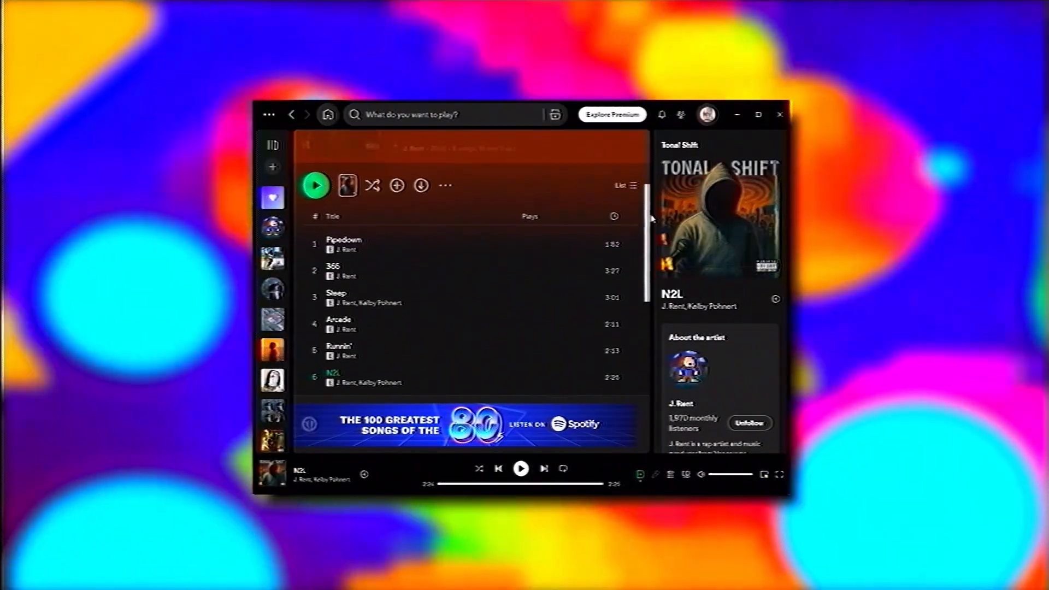
scroll(653, 222, up, 3)
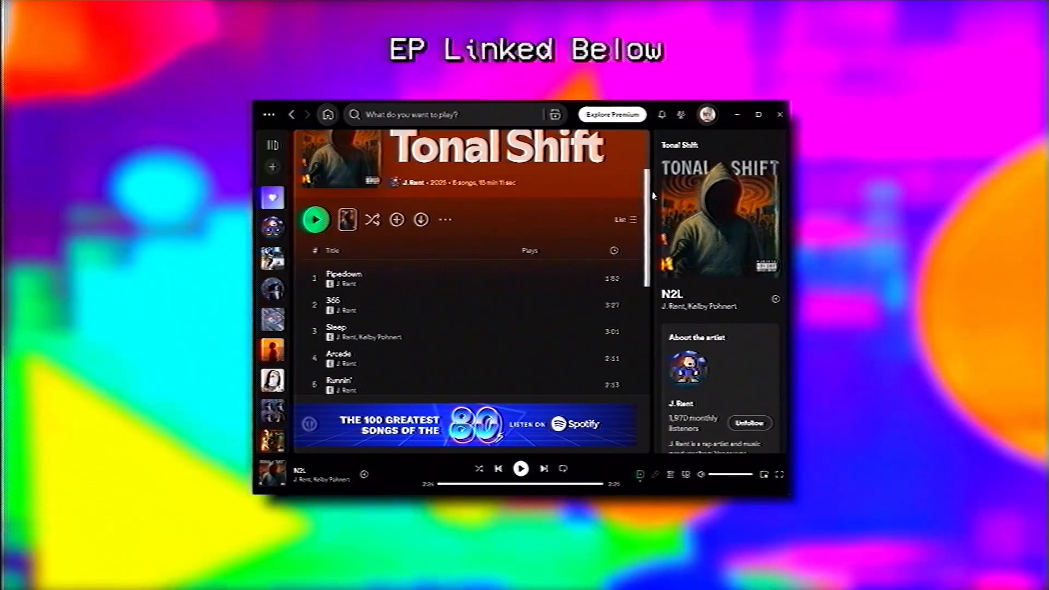
scroll(653, 183, up, 1)
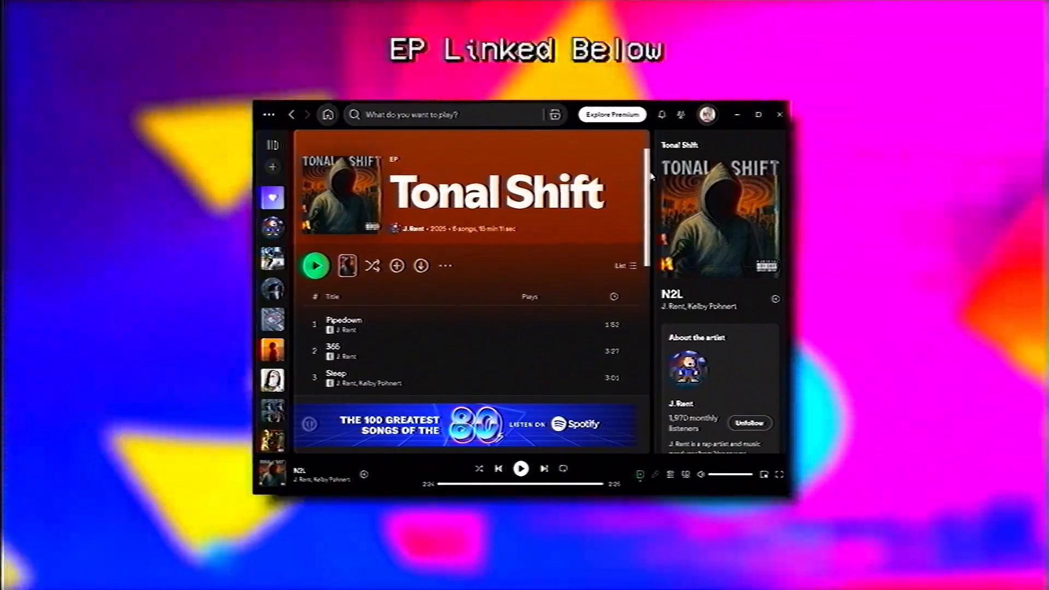